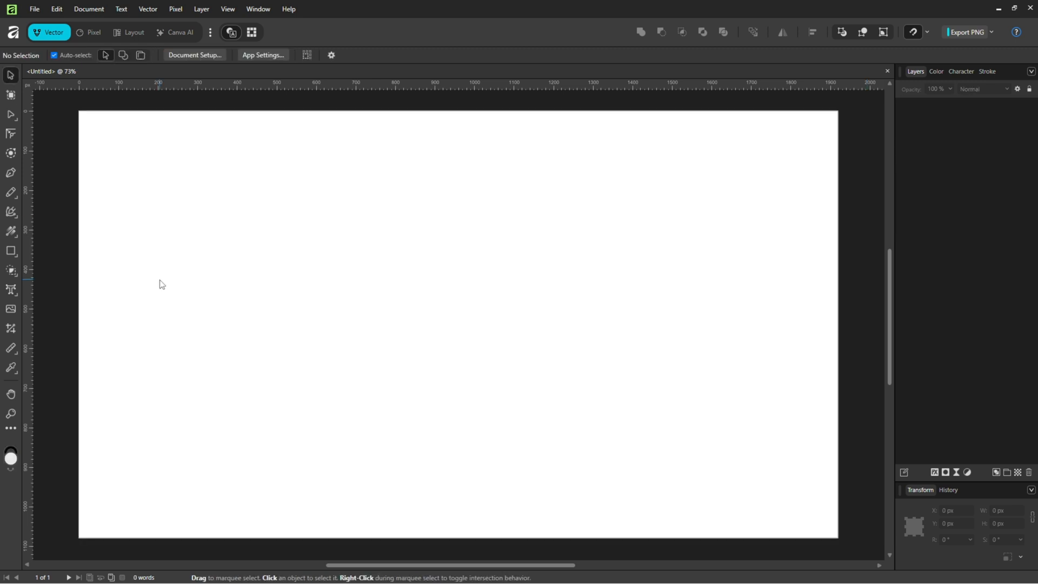
- Draw a straight Pen tool line from about X 462, Y 770 px up to about X 726, Y 294 px
click(11, 174)
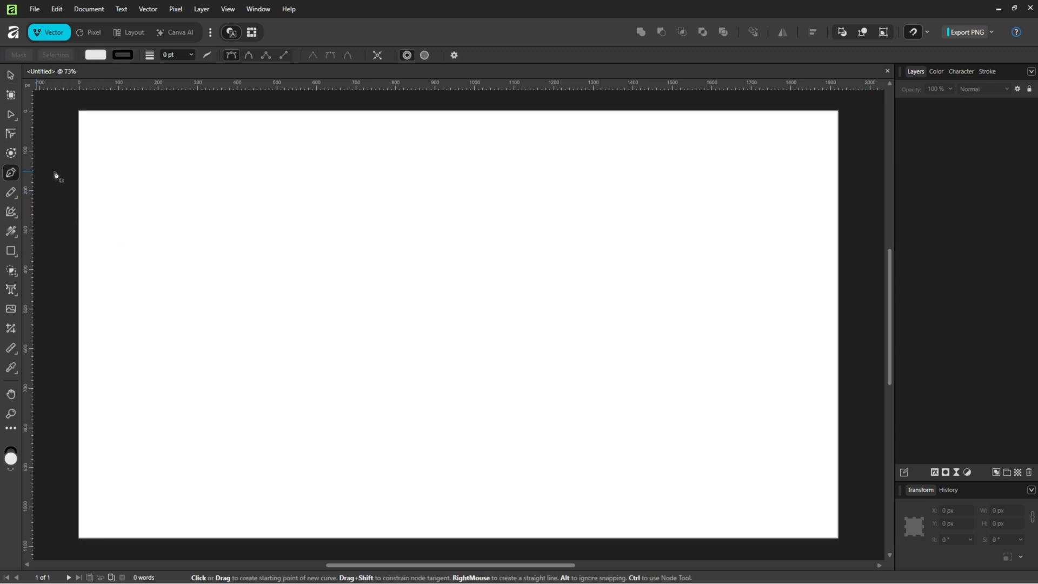
click(261, 416)
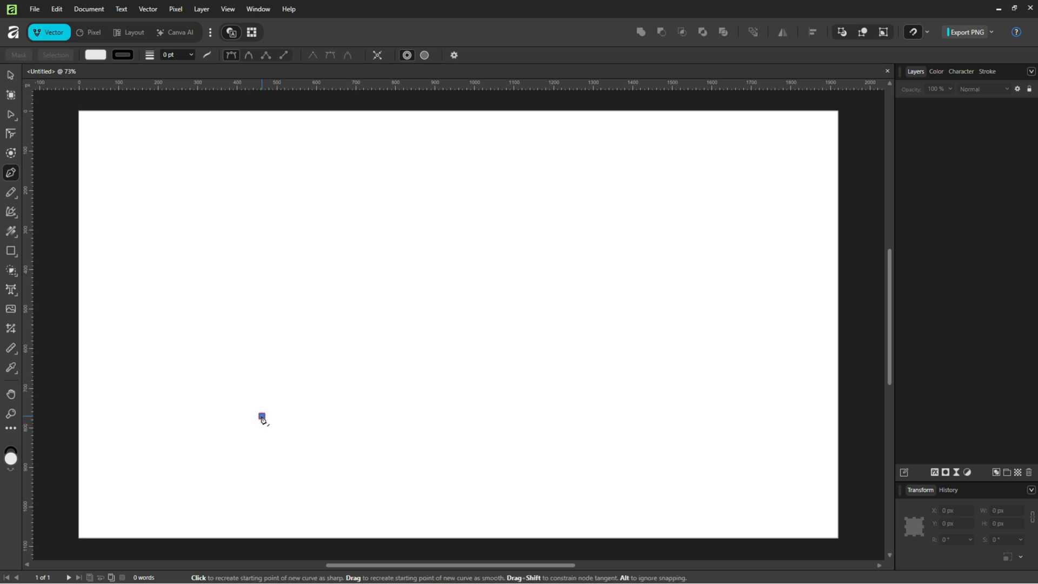
click(366, 228)
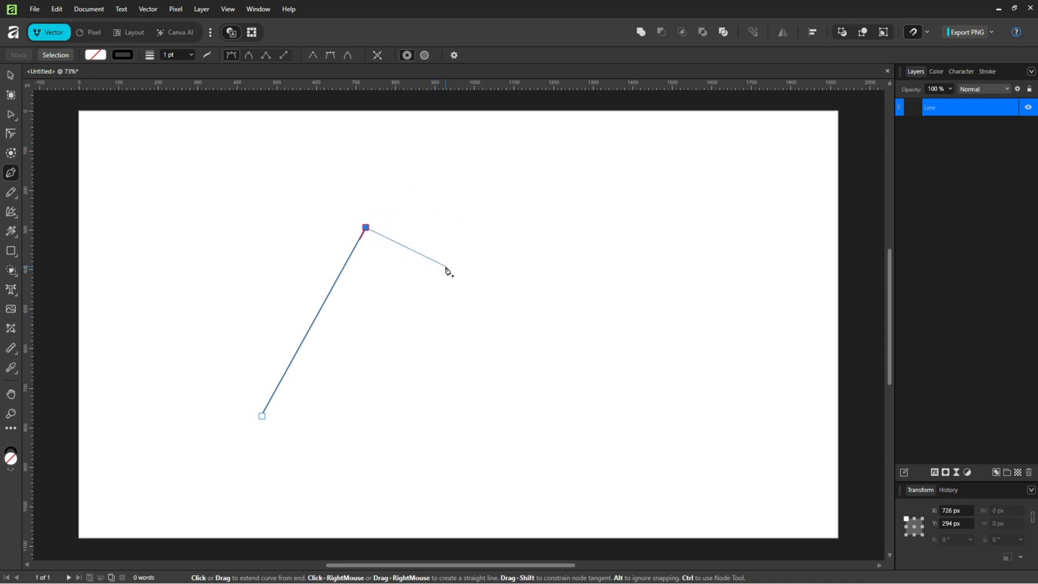
key(Escape)
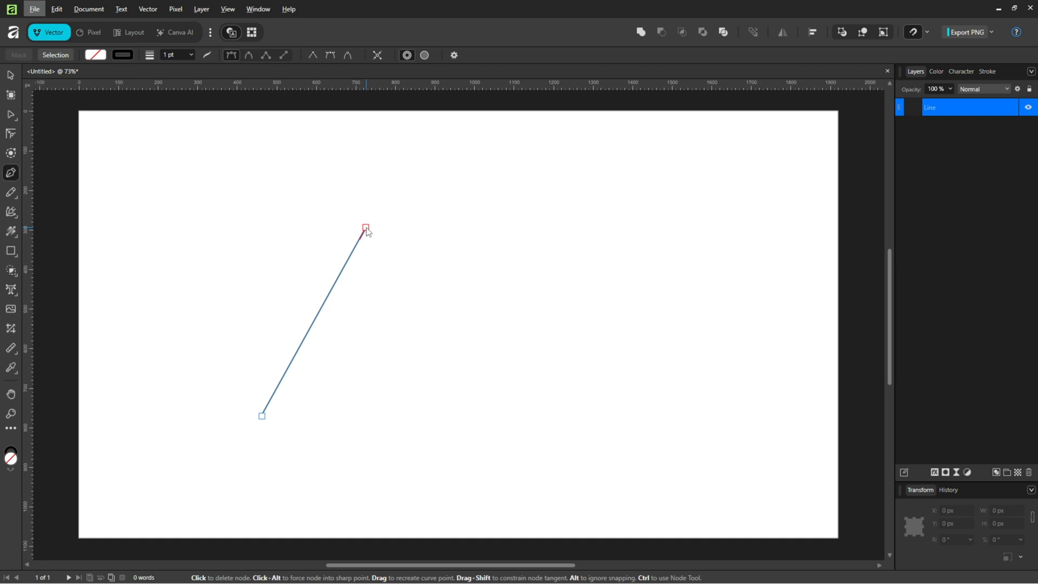
- Reshape the line into an S-curve by pulling horizontal curve handles from its upper and lower end nodes
drag(366, 228, 445, 241)
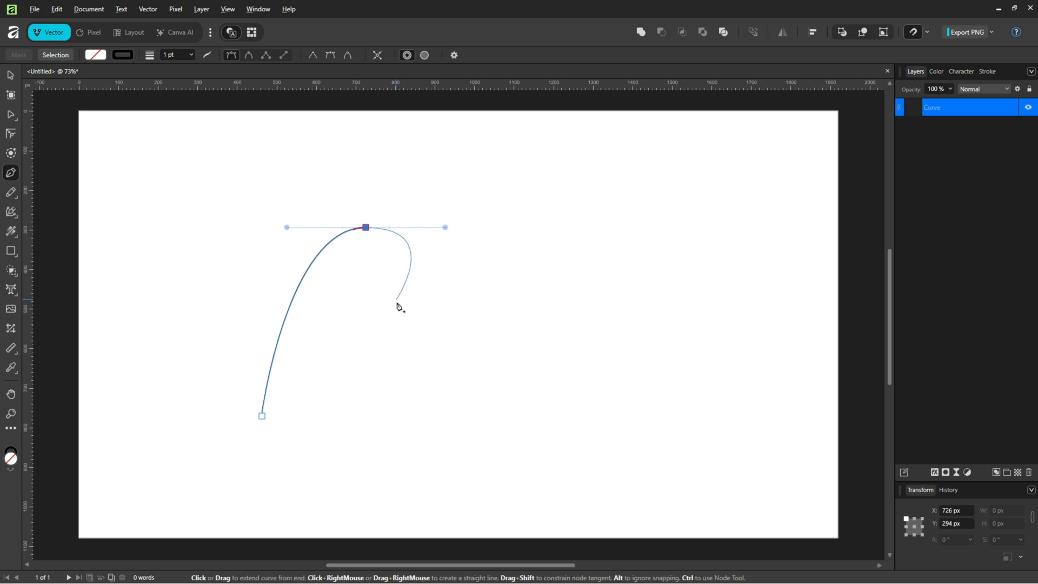
key(Escape)
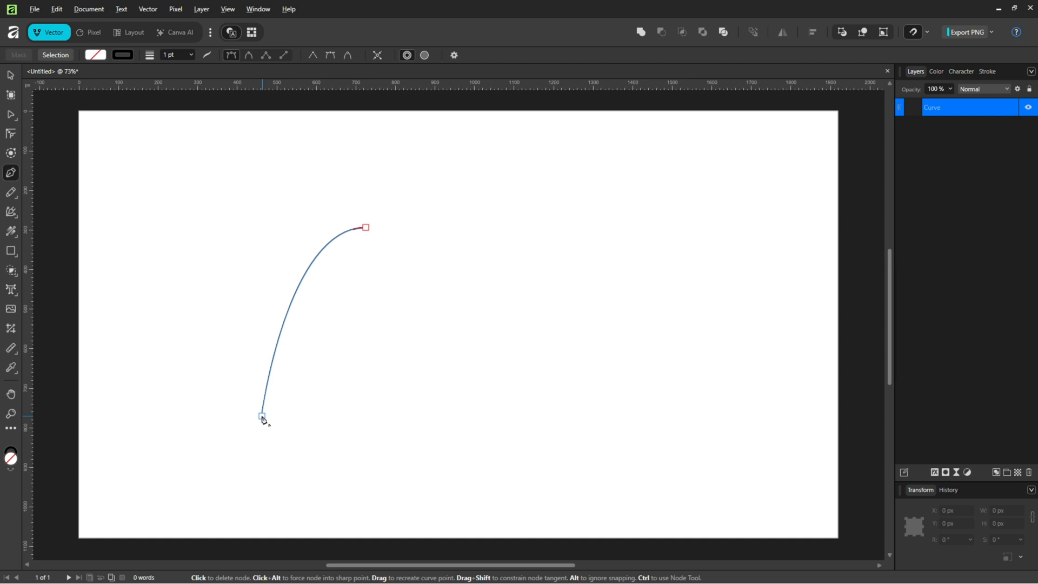
drag(263, 419, 203, 417)
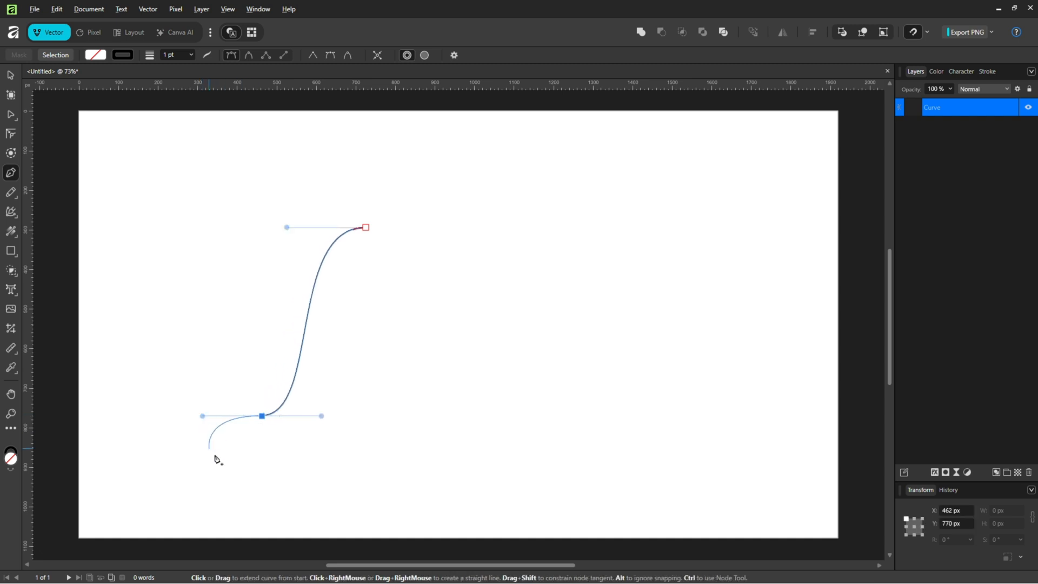
key(Escape)
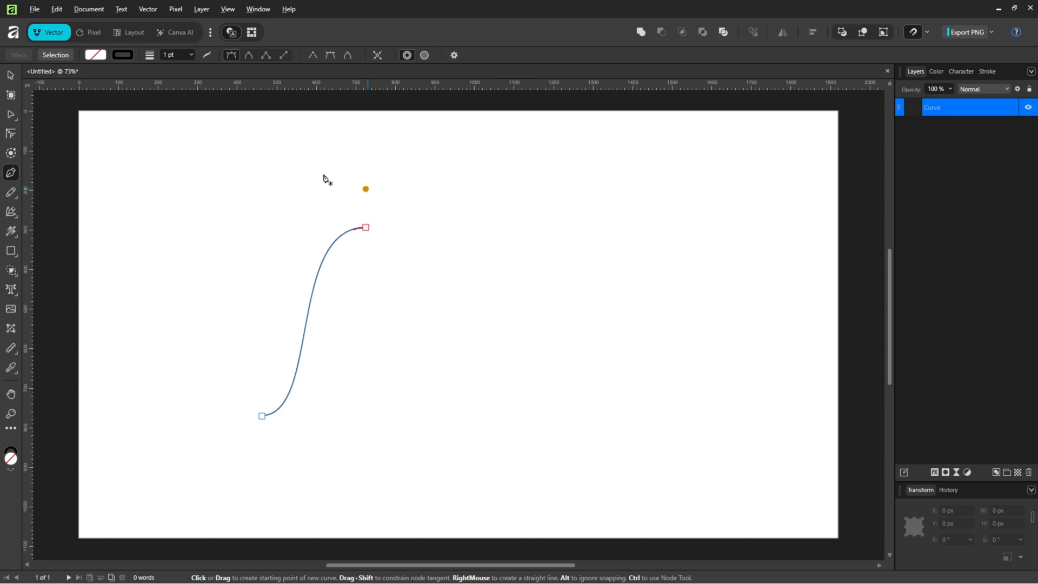
- Set up a Move / Duplicate of the S-curve with offsets of 10 px horizontally and 10 px vertically
click(10, 75)
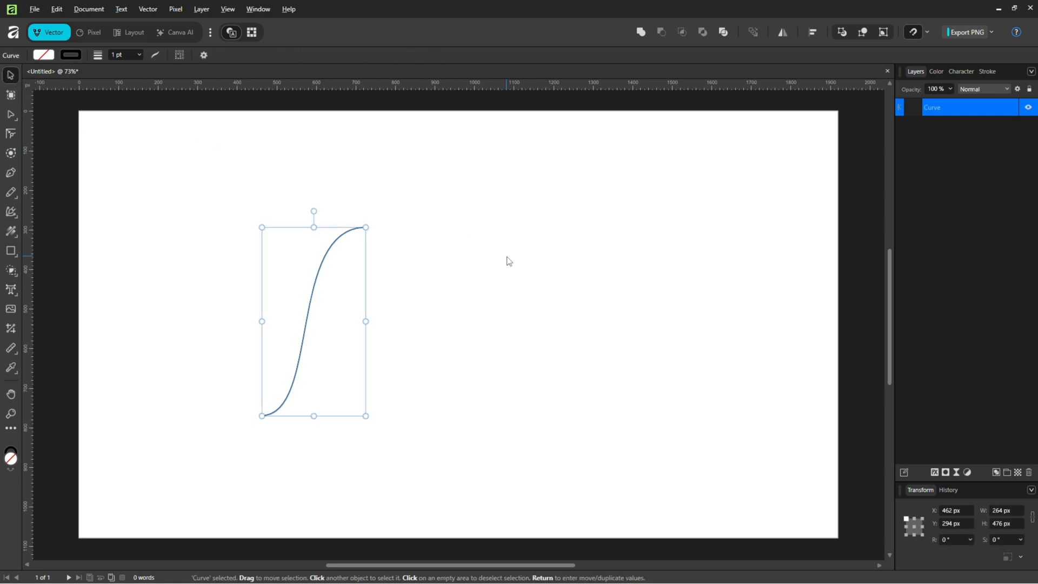
key(Return)
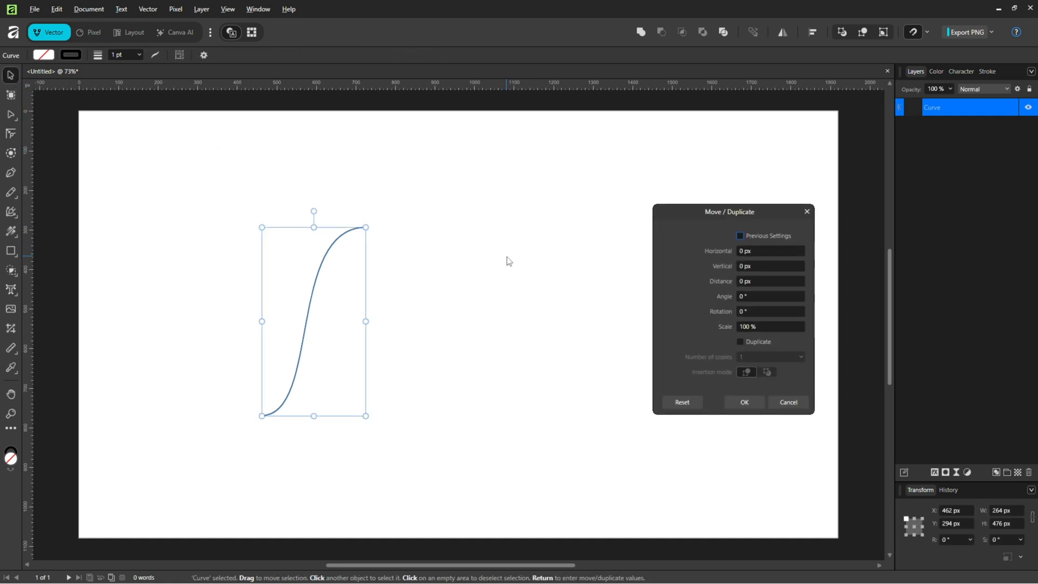
drag(772, 212, 681, 214)
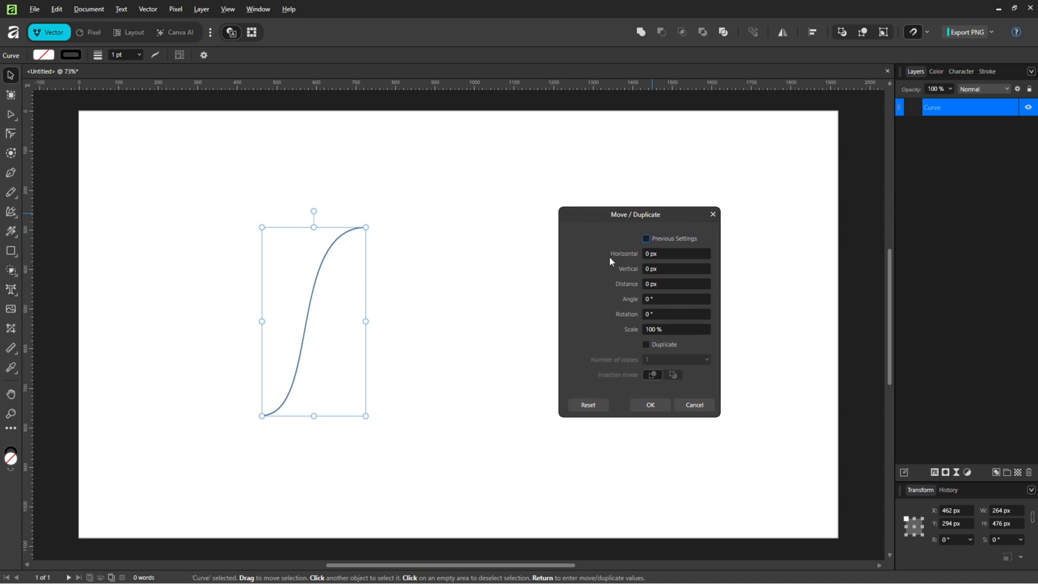
click(669, 255)
text(10)
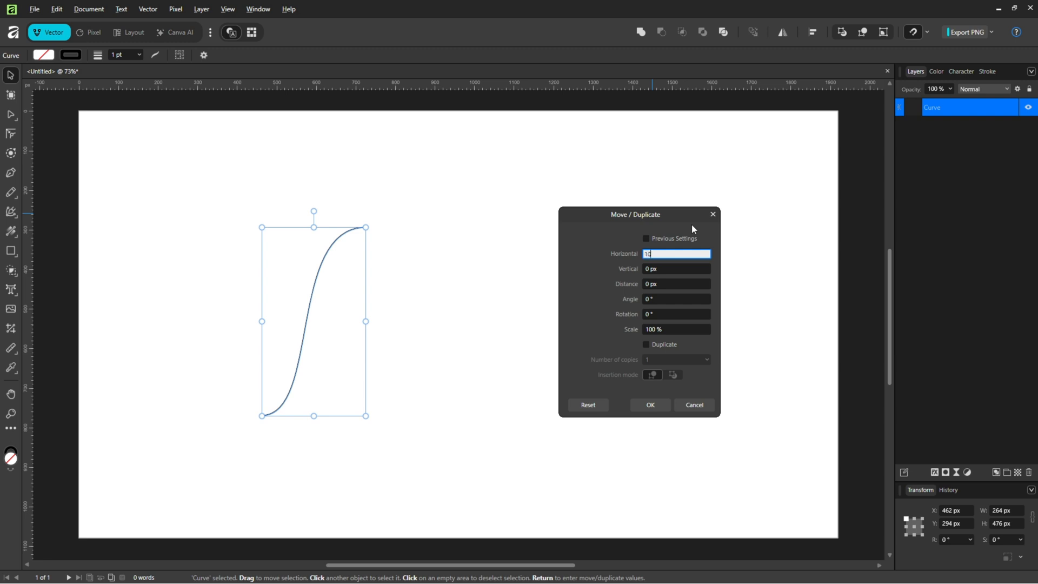
key(Return)
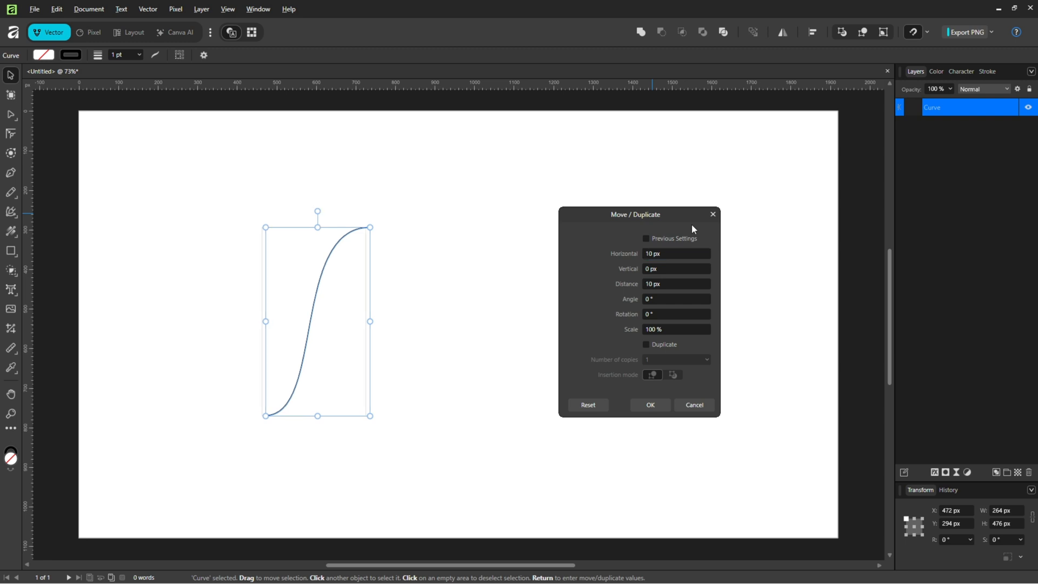
click(654, 271)
text(10)
key(Return)
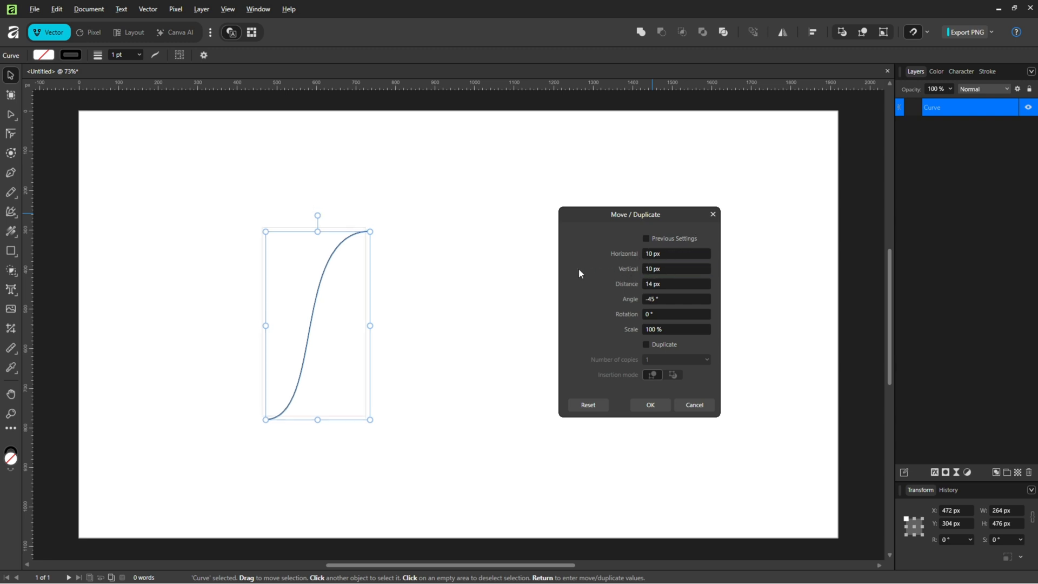
- Enable duplication with 40 copies of the curve and apply the Move / Duplicate settings
click(647, 344)
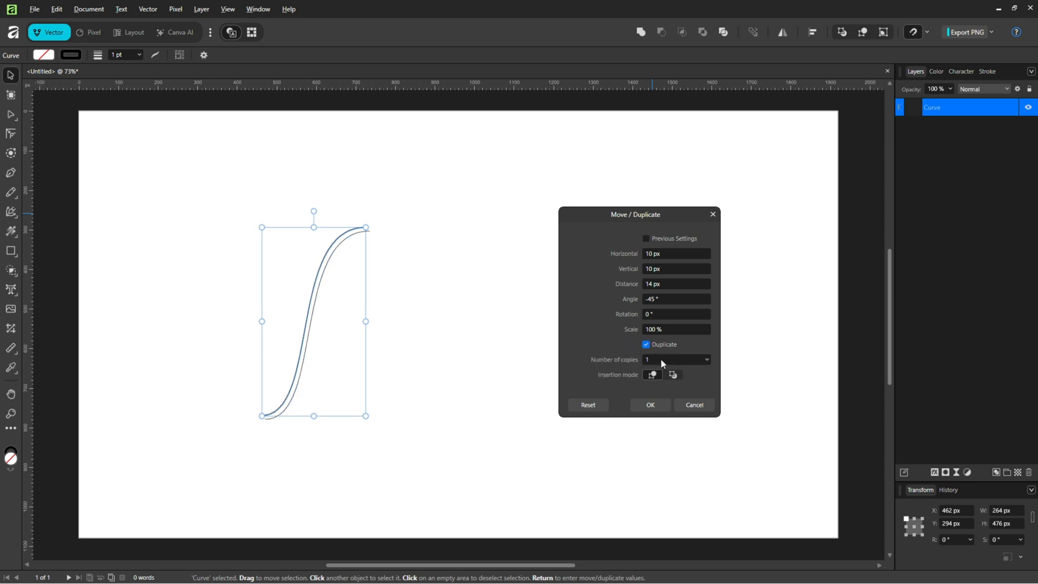
click(707, 359)
drag(709, 372, 740, 375)
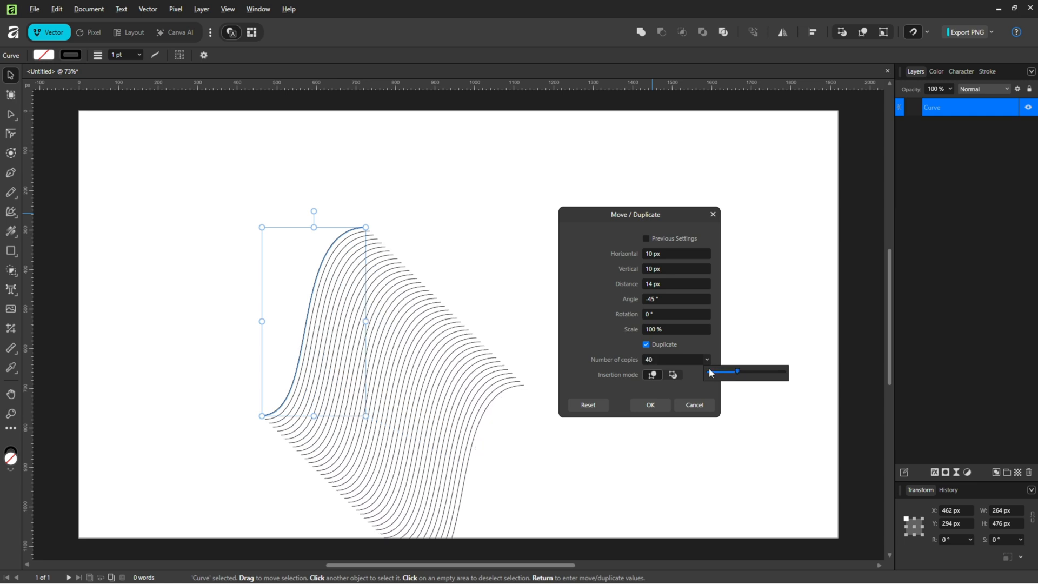
click(652, 366)
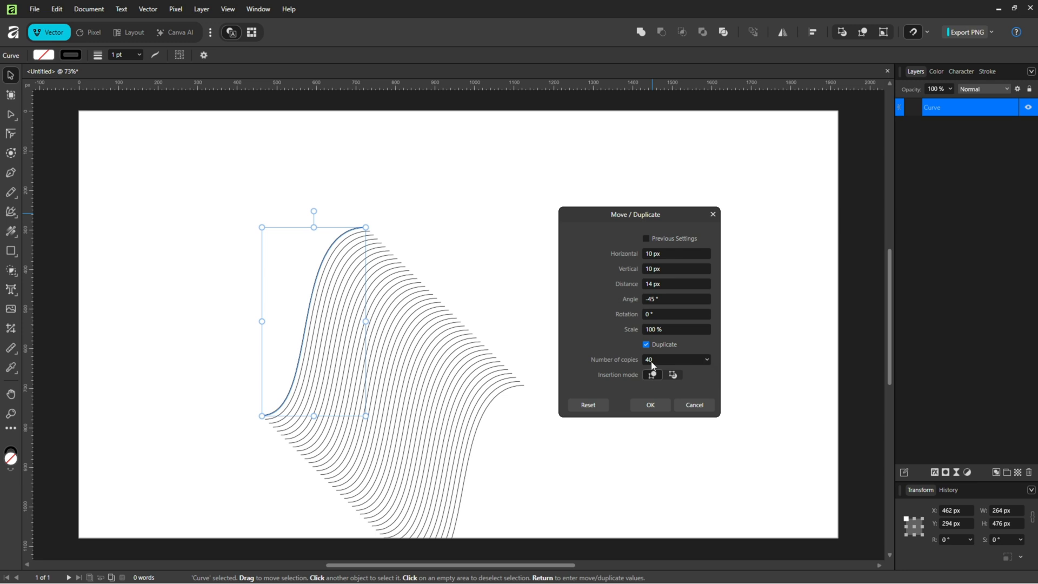
click(650, 404)
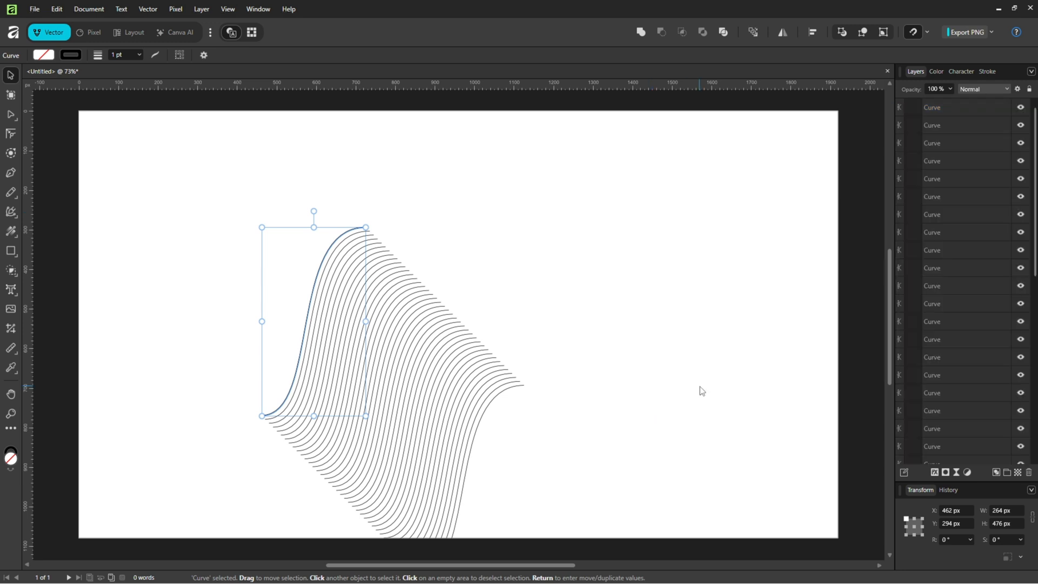
- Select all the curves and group them
click(649, 324)
key(ctrl+a)
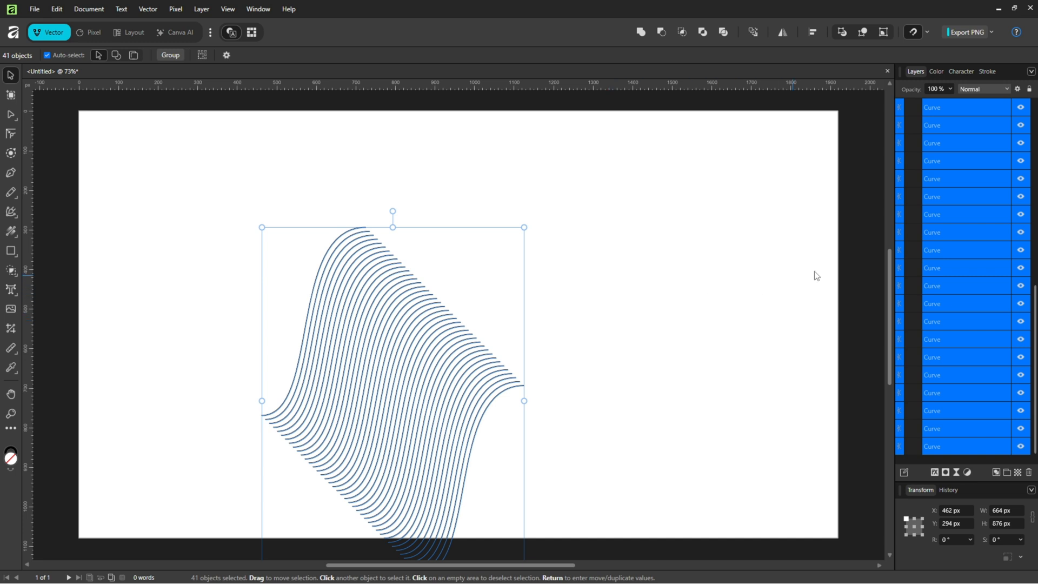
right_click(958, 232)
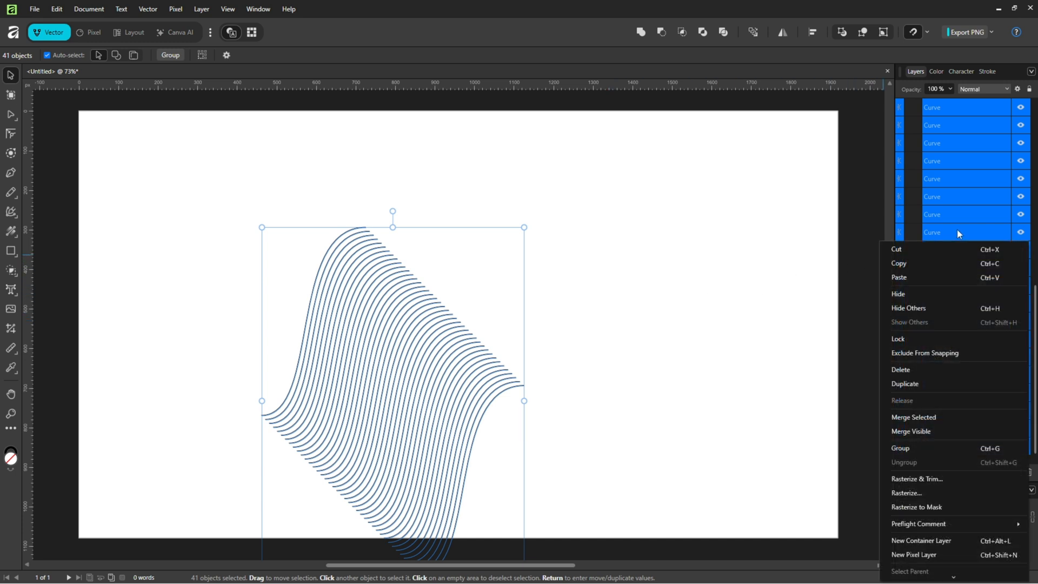
click(906, 453)
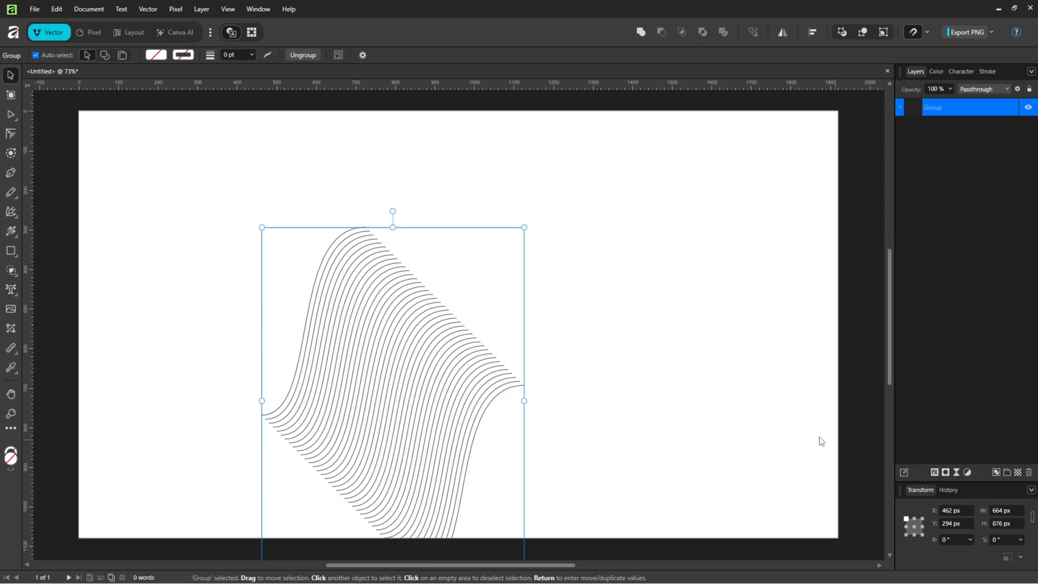
- Align the curve group to the horizontal and vertical centre of the spread, then deselect it
click(813, 33)
click(847, 70)
click(847, 123)
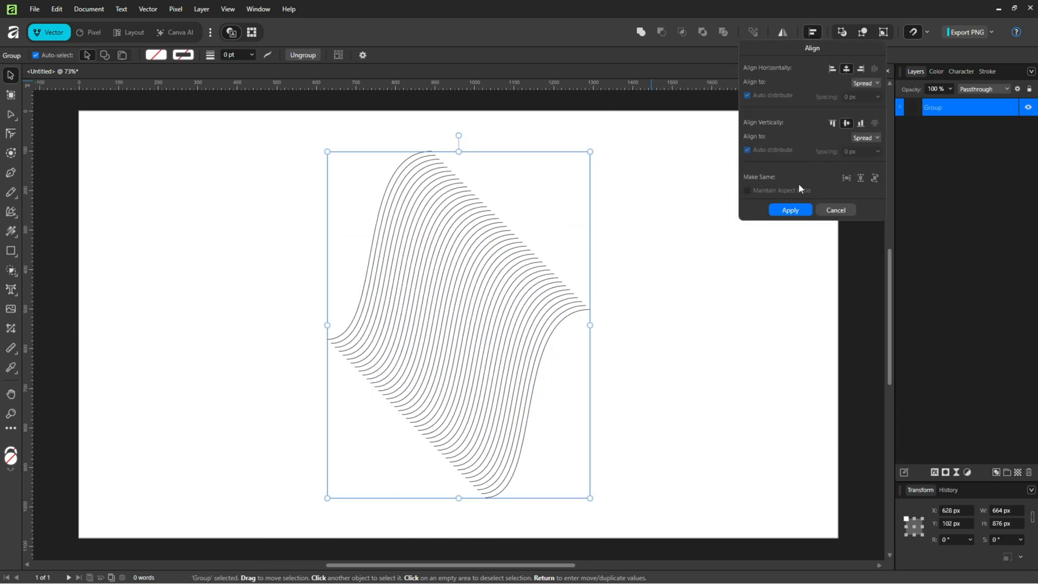
click(788, 211)
click(687, 243)
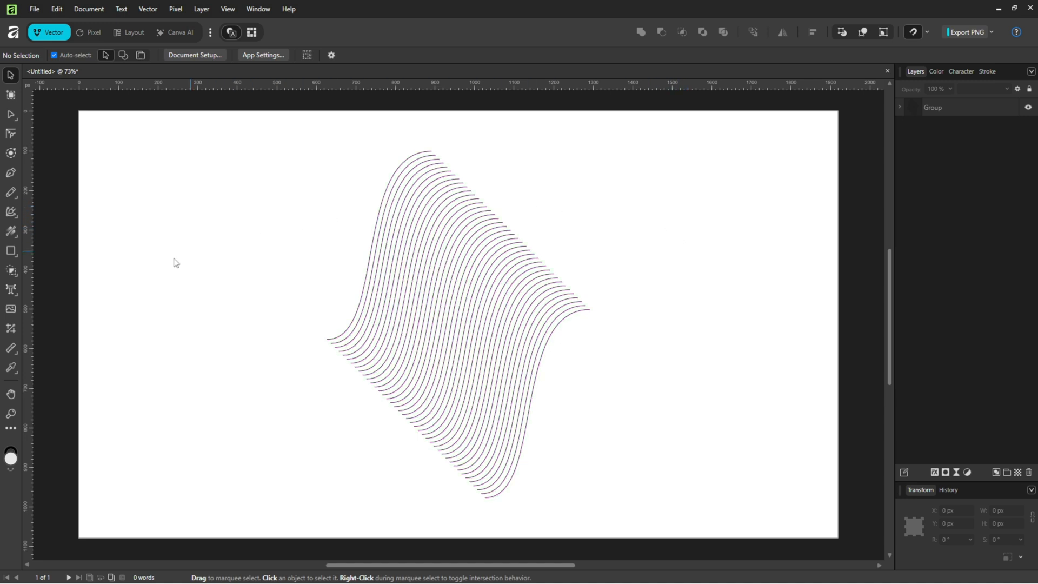
- Add the letter "X" as artistic text at about 404.6 pt, beside the line group
right_click(22, 282)
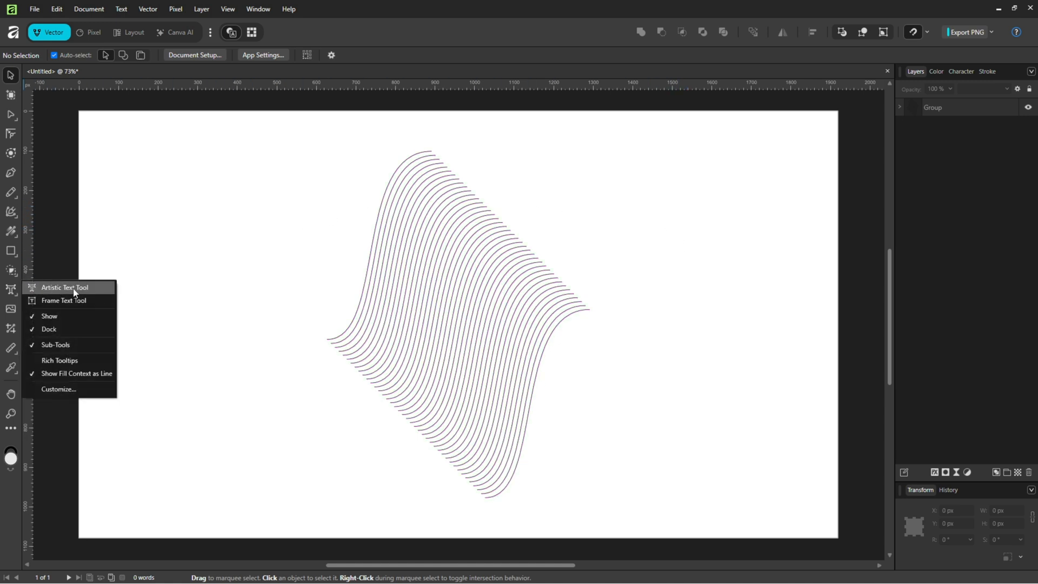
click(75, 291)
drag(243, 236, 270, 350)
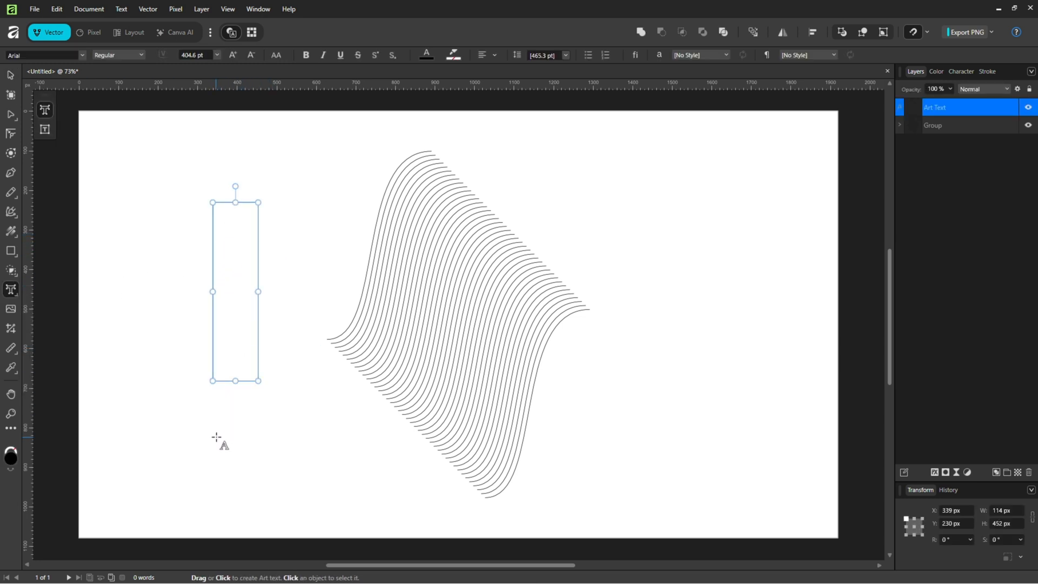
text(X)
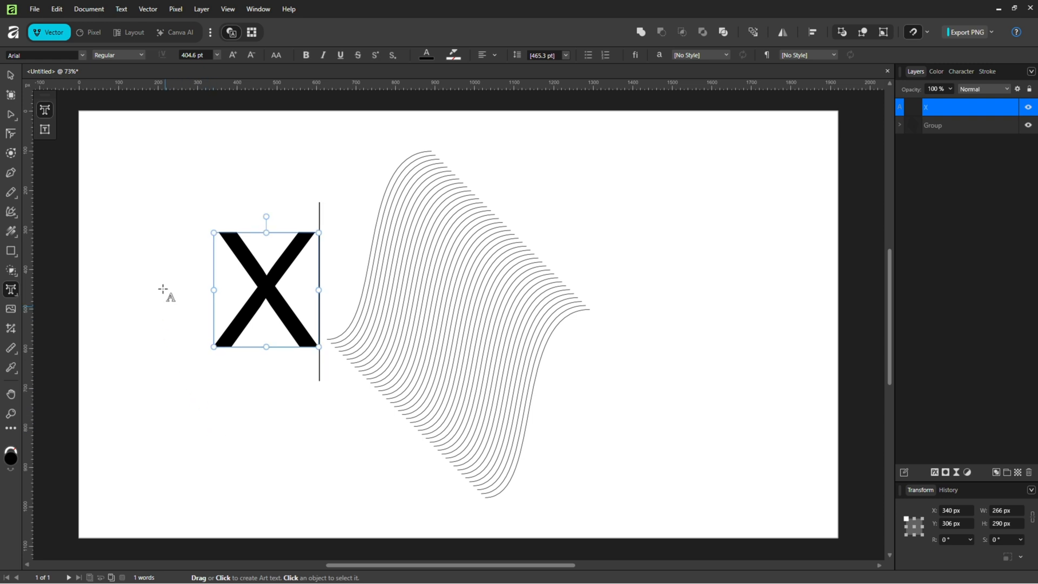
- Set the X's font to Roboto in the Black weight
key(ctrl+a)
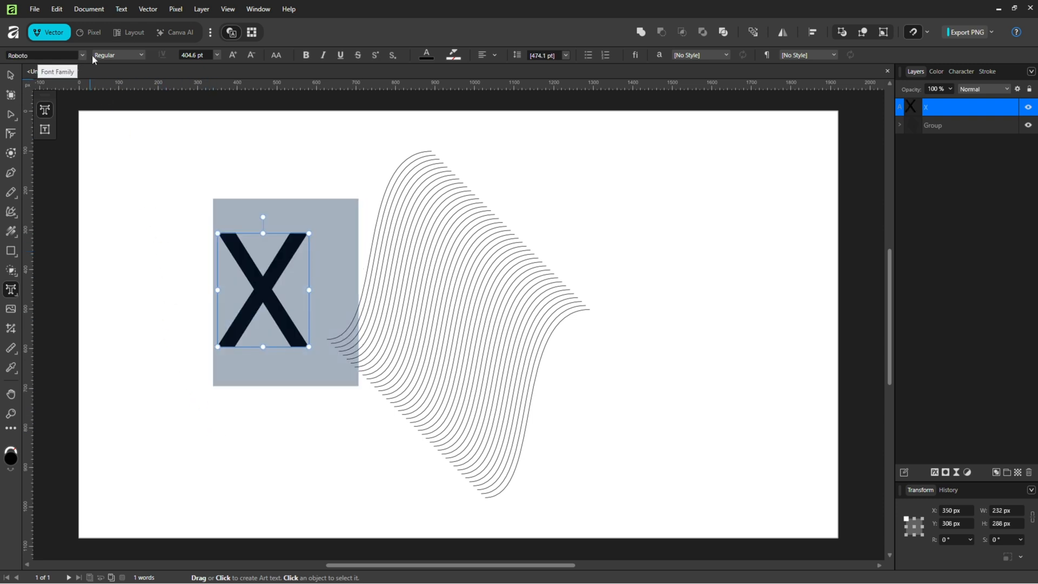
click(113, 55)
click(103, 191)
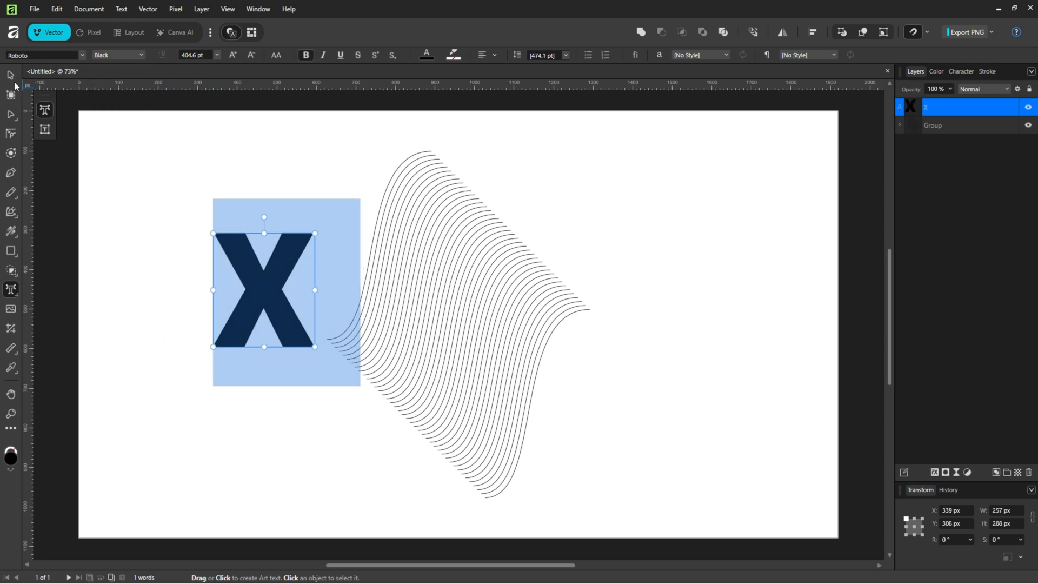
click(11, 77)
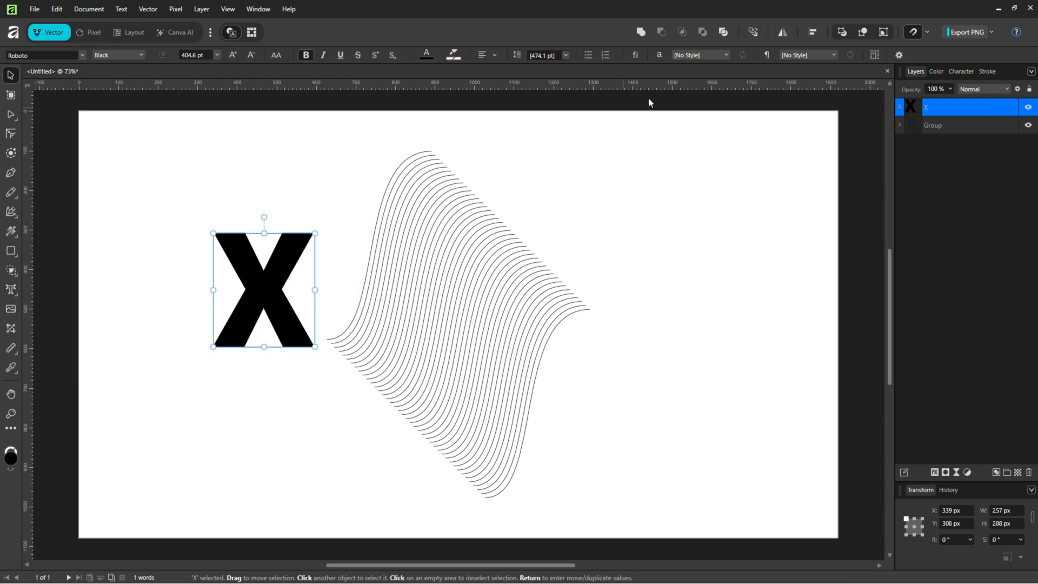
- Centre the X horizontally and vertically on the spread and enlarge it around its centre to about 349 × 392 px
click(813, 32)
click(847, 69)
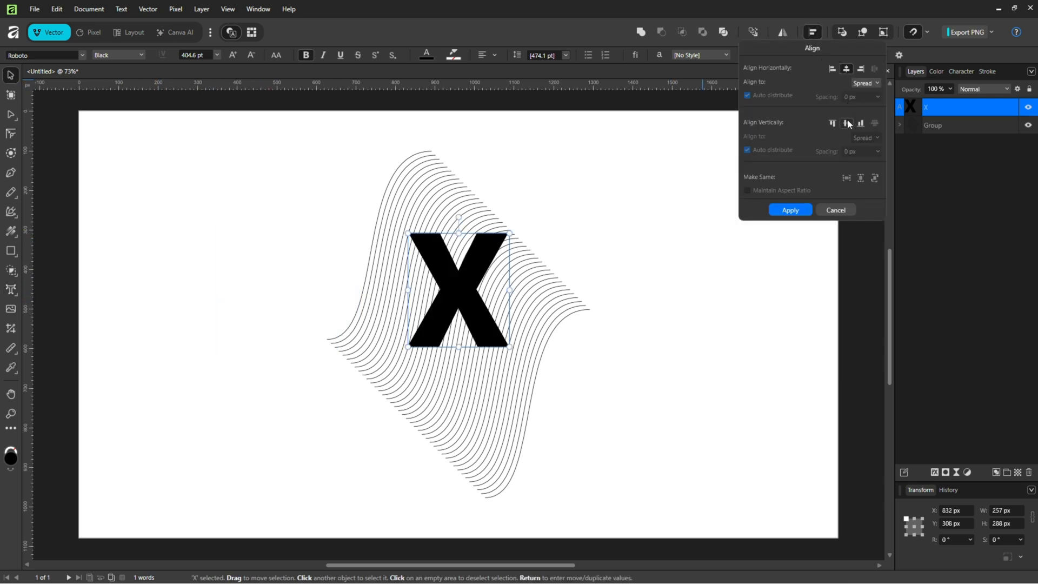
click(847, 123)
click(791, 210)
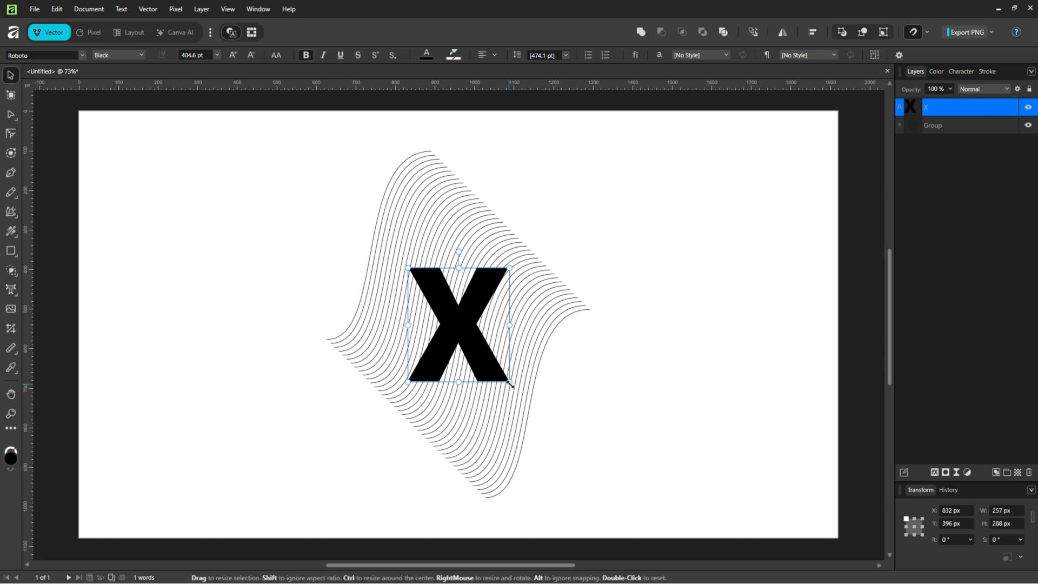
drag(511, 383, 530, 404)
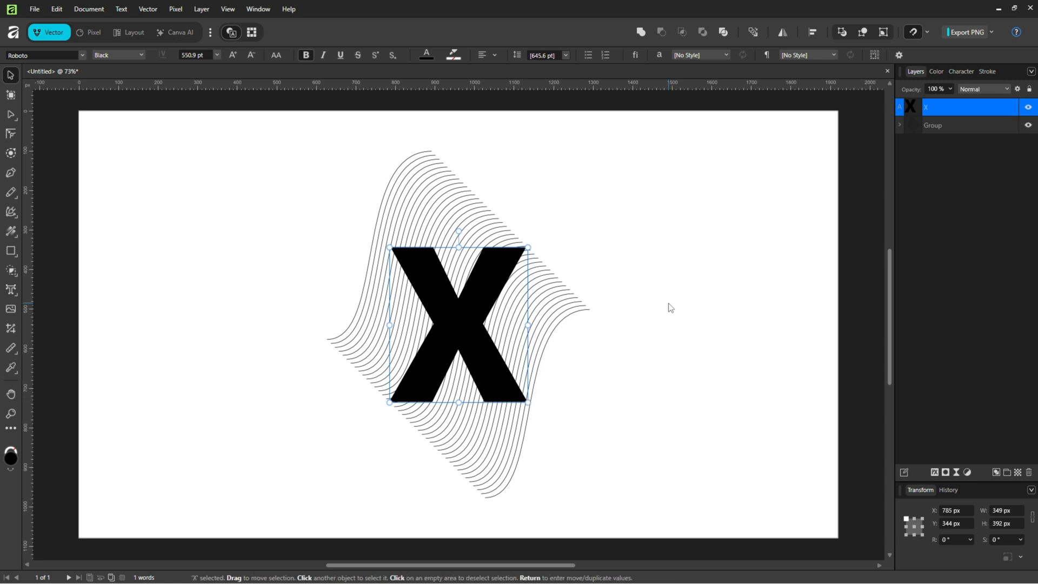
- Select the X and the curve group and delete most of the line areas outside the letter with the Shape Builder Tool
click(671, 308)
key(ctrl+a)
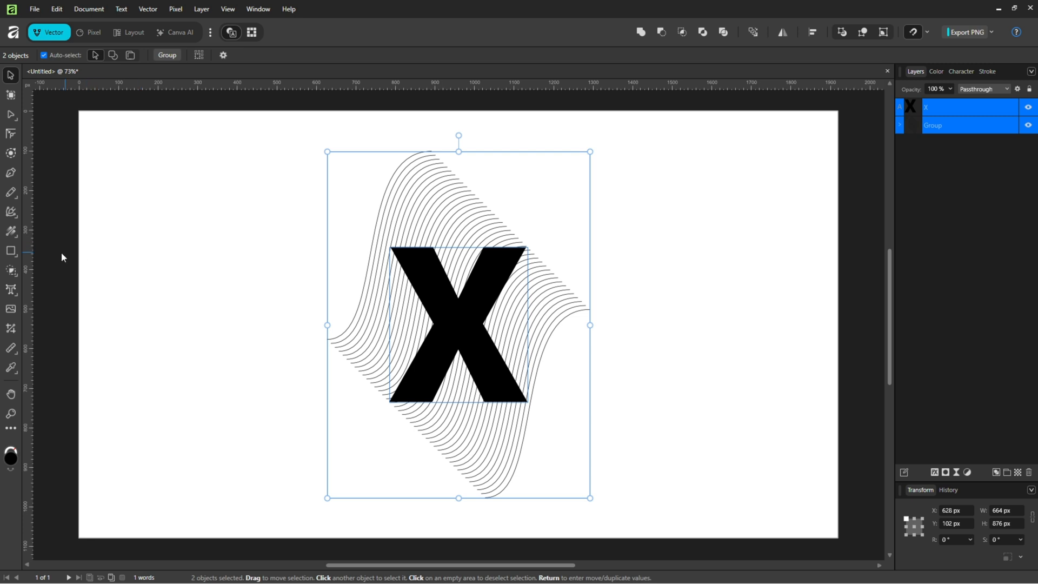
right_click(13, 274)
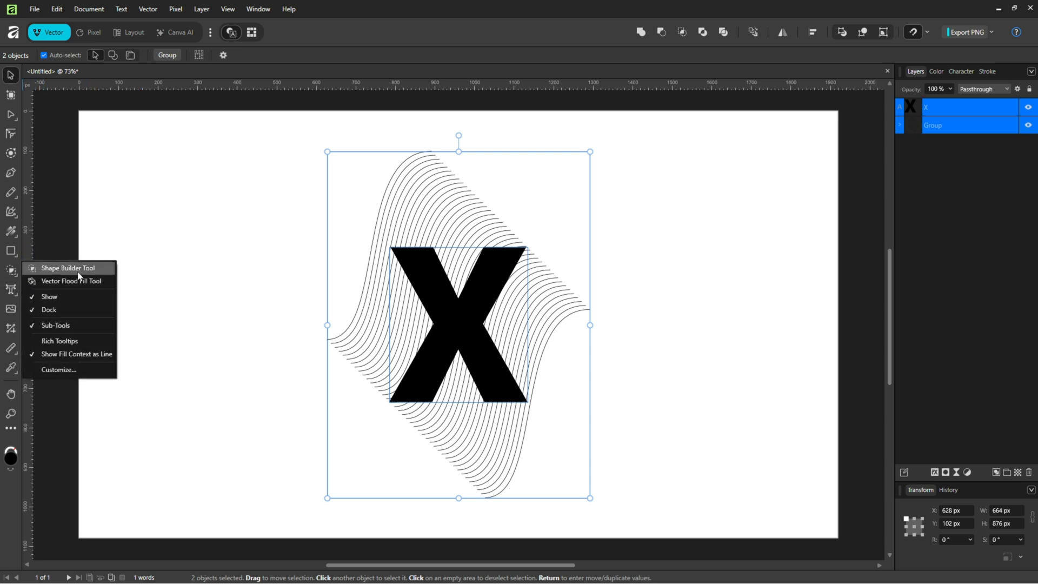
click(62, 268)
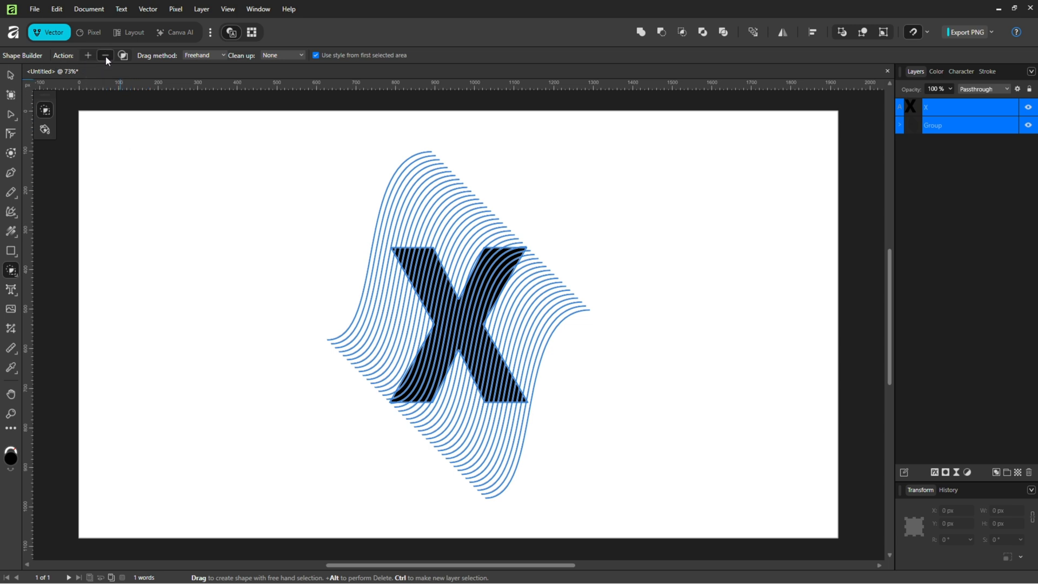
mouse_move(338, 207)
mouse_down()
mouse_move(392, 227)
mouse_move(478, 226)
mouse_move(527, 250)
mouse_move(557, 373)
mouse_up()
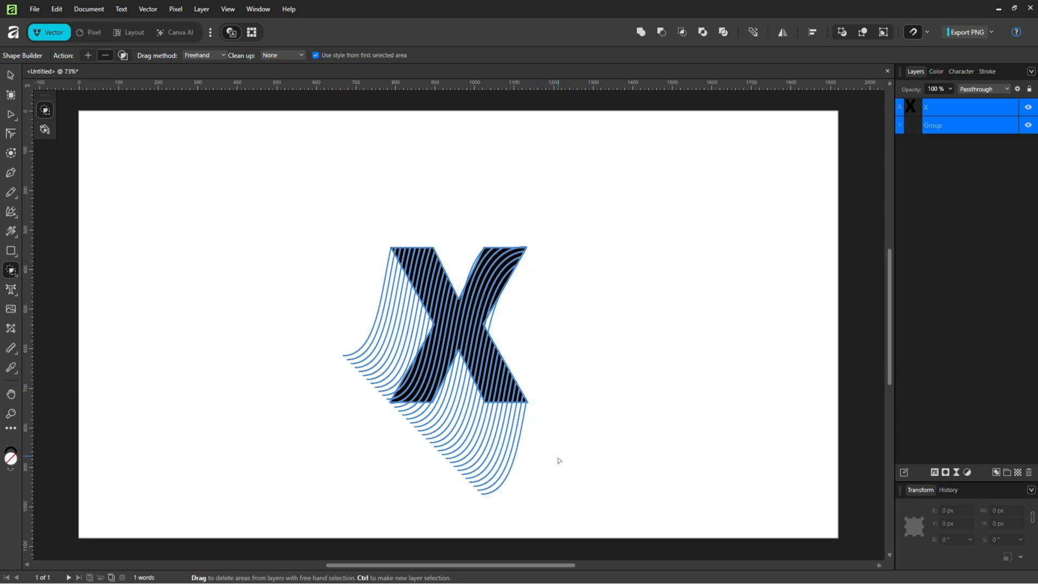
mouse_move(556, 459)
mouse_down()
mouse_move(459, 417)
mouse_move(400, 409)
mouse_up()
mouse_move(373, 254)
mouse_down()
mouse_move(346, 351)
mouse_move(392, 398)
mouse_move(390, 411)
mouse_up()
- Delete the remaining short line segments that stick out along the X's inner notches and corners
scroll(521, 348, up, 5)
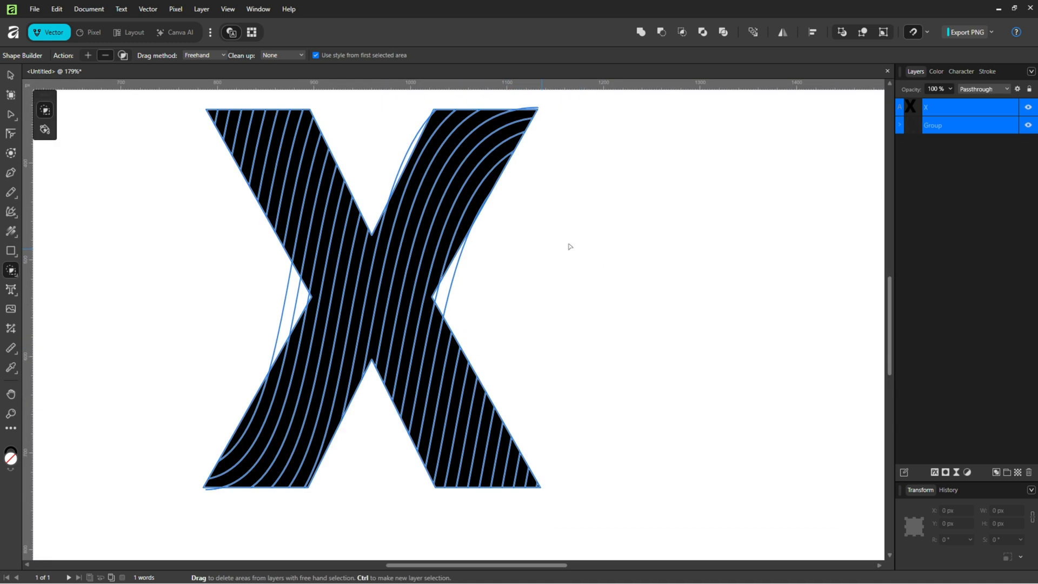
mouse_move(538, 261)
mouse_down()
mouse_move(440, 297)
mouse_move(561, 278)
mouse_up()
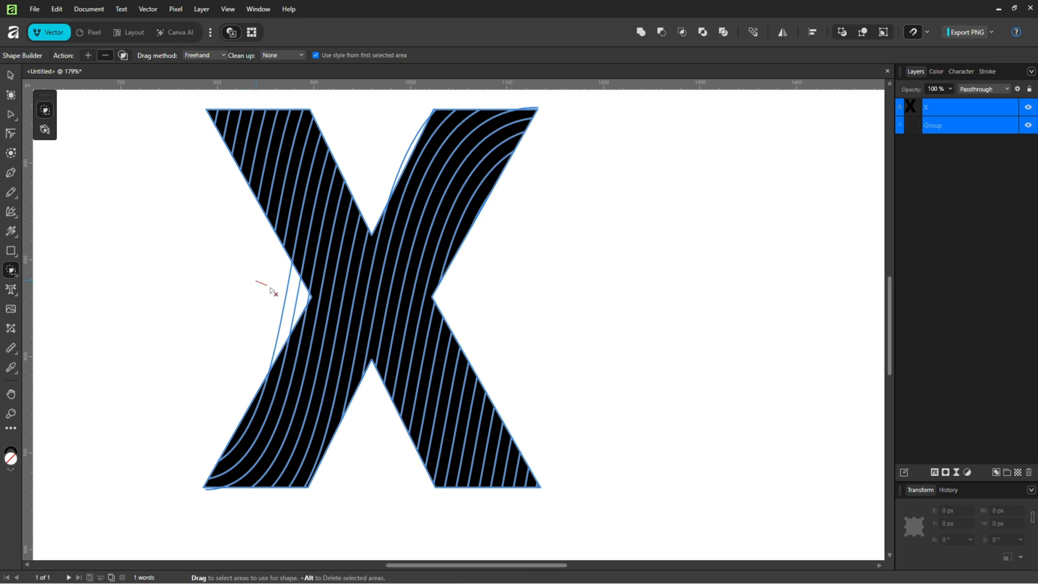
drag(263, 284, 316, 300)
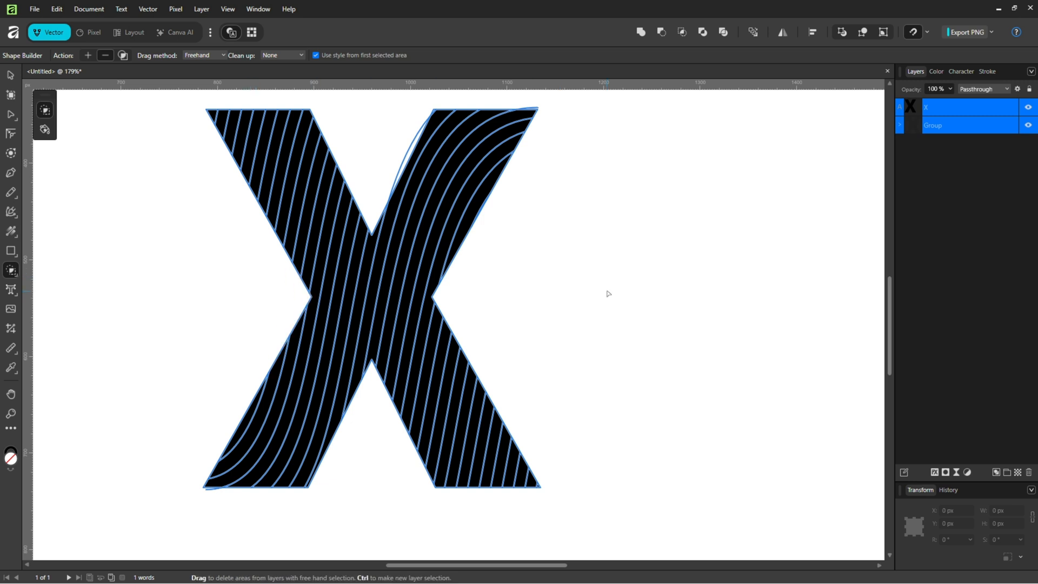
mouse_move(391, 144)
mouse_down()
mouse_move(500, 106)
mouse_move(537, 113)
mouse_up()
drag(220, 498, 207, 488)
key(ctrl+0)
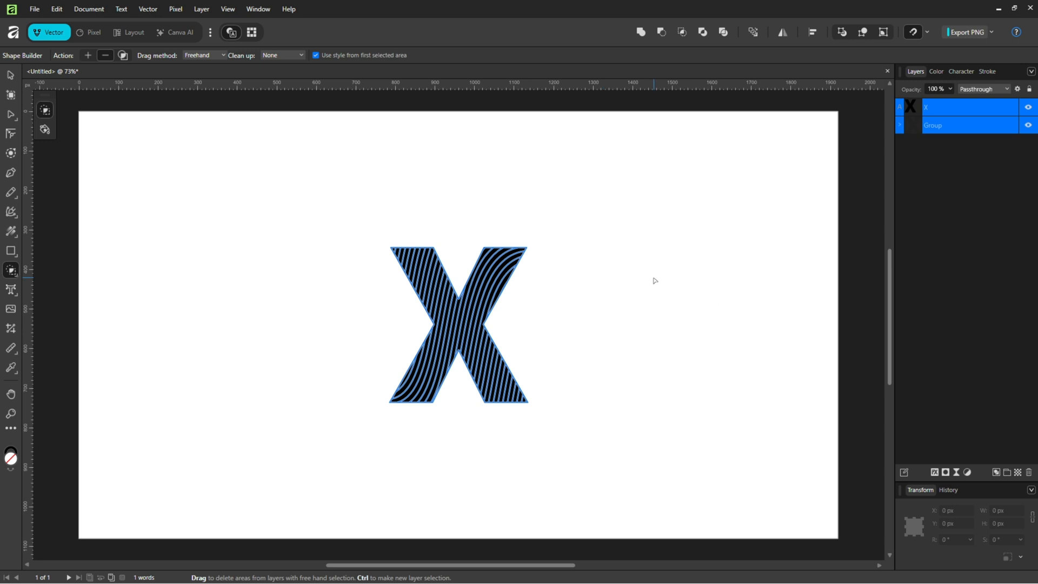
- Deselect everything and hide the X text layer
click(12, 77)
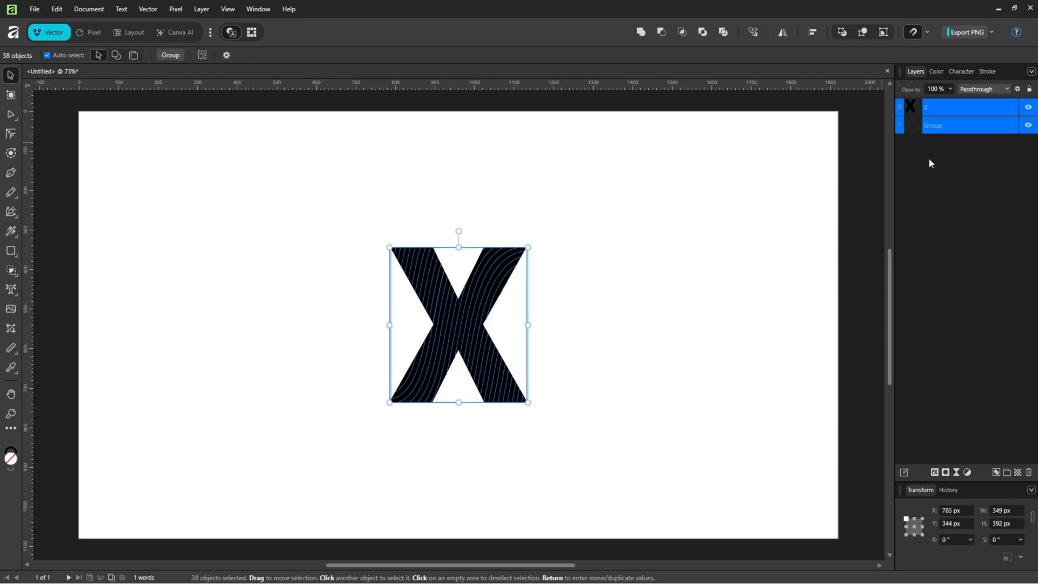
click(965, 156)
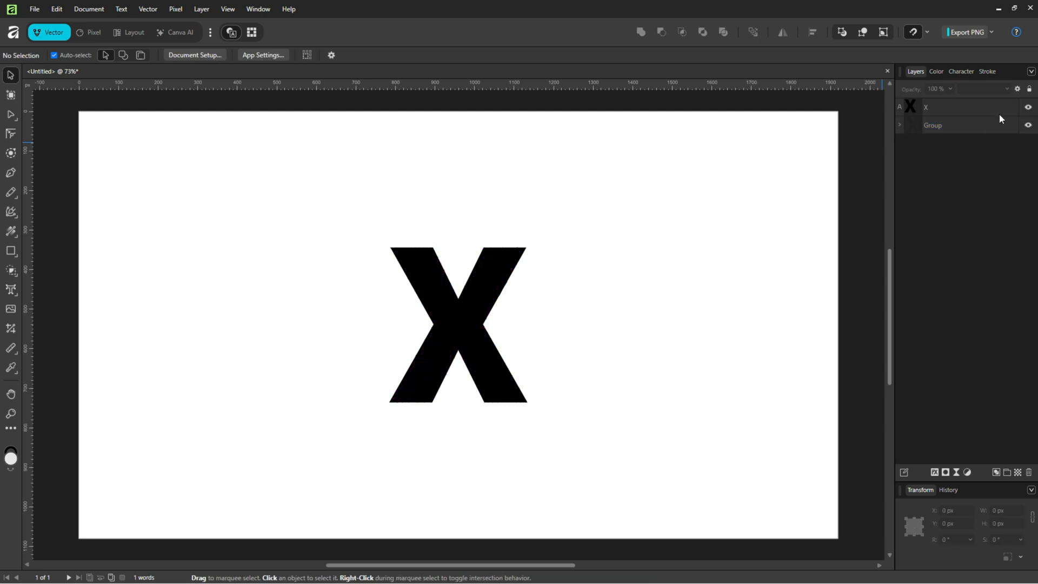
click(1028, 107)
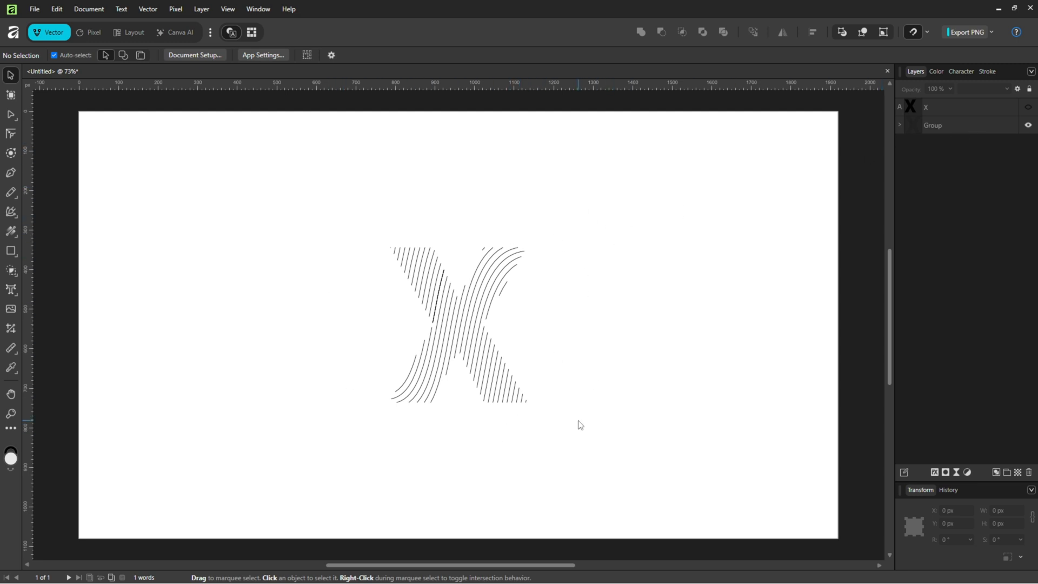
- Enlarge the line group around its centre to about 758 × 866 px and set its stroke width to 10 pt
click(950, 125)
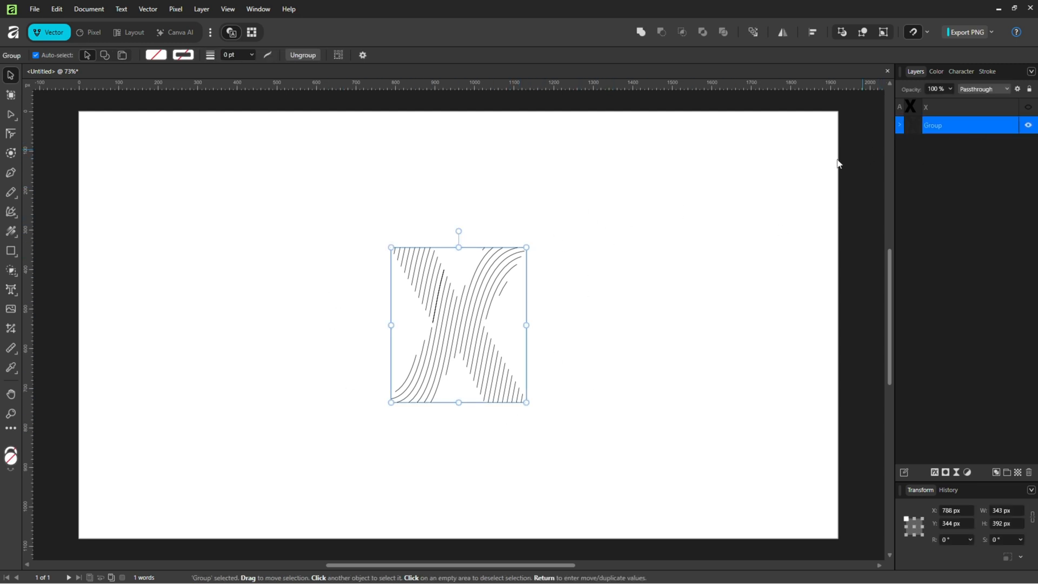
drag(528, 248, 650, 192)
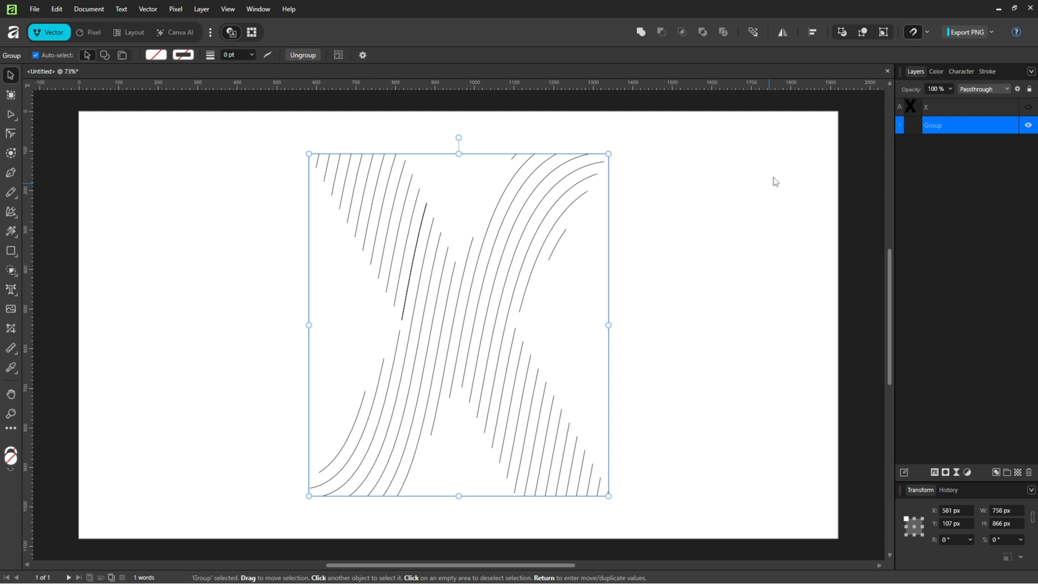
click(987, 72)
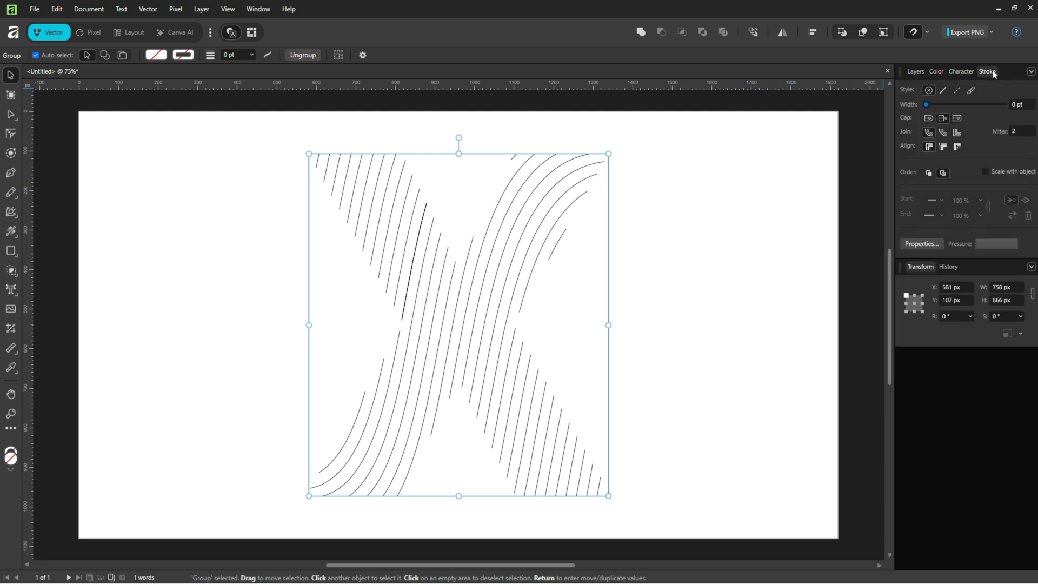
click(1021, 105)
text(10)
key(Return)
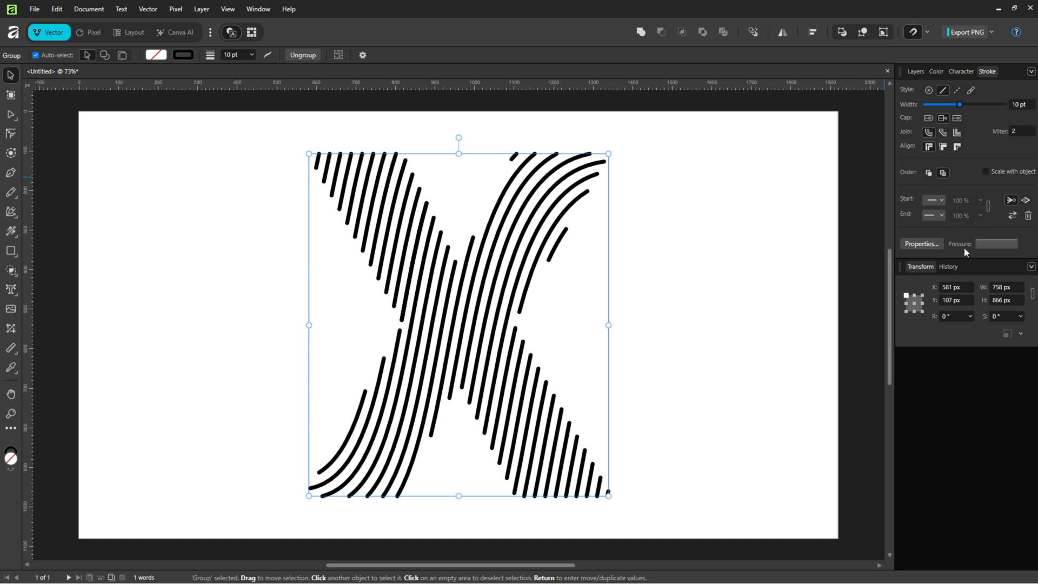
- Shape the stroke pressure profile with zero width at both ends and near-full width in the middle, and enable Scale with object
click(995, 244)
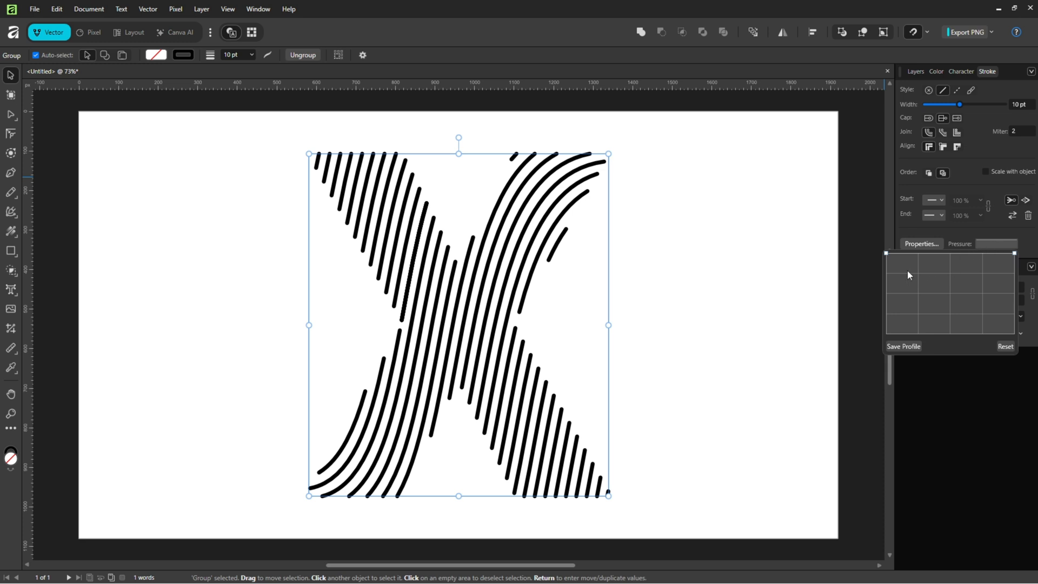
drag(885, 252, 886, 333)
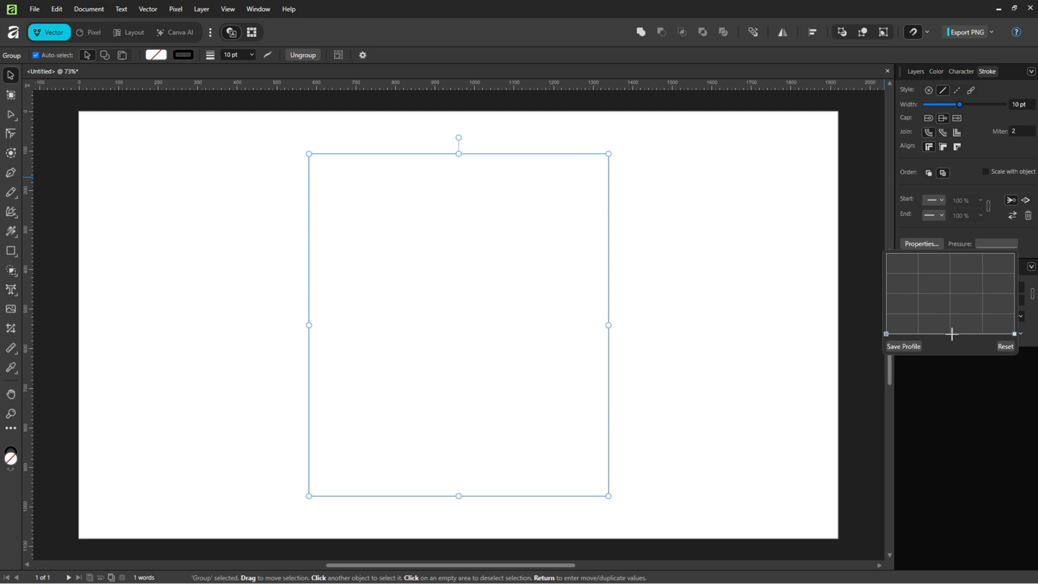
drag(950, 334, 950, 255)
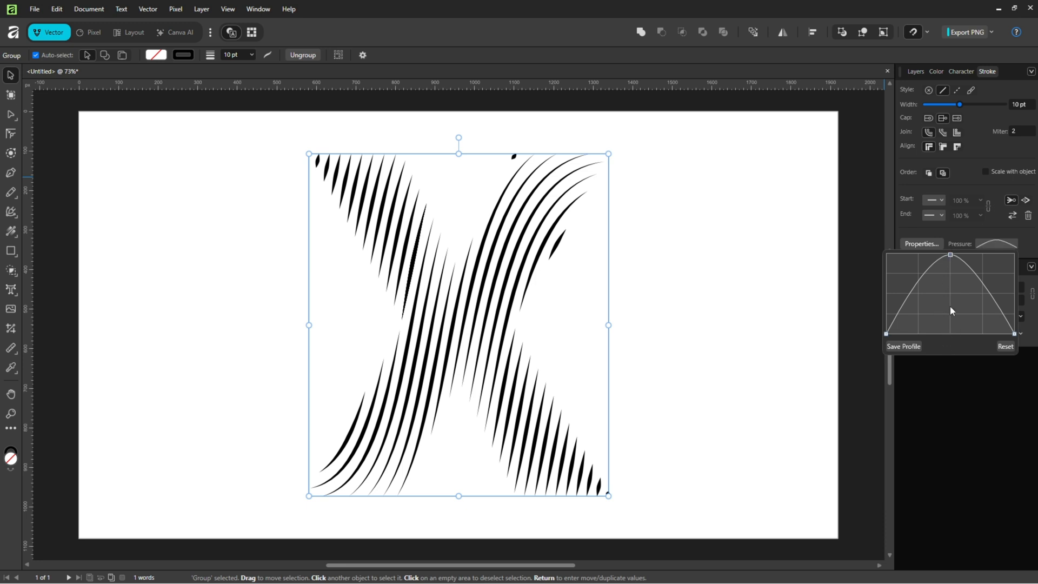
click(1029, 234)
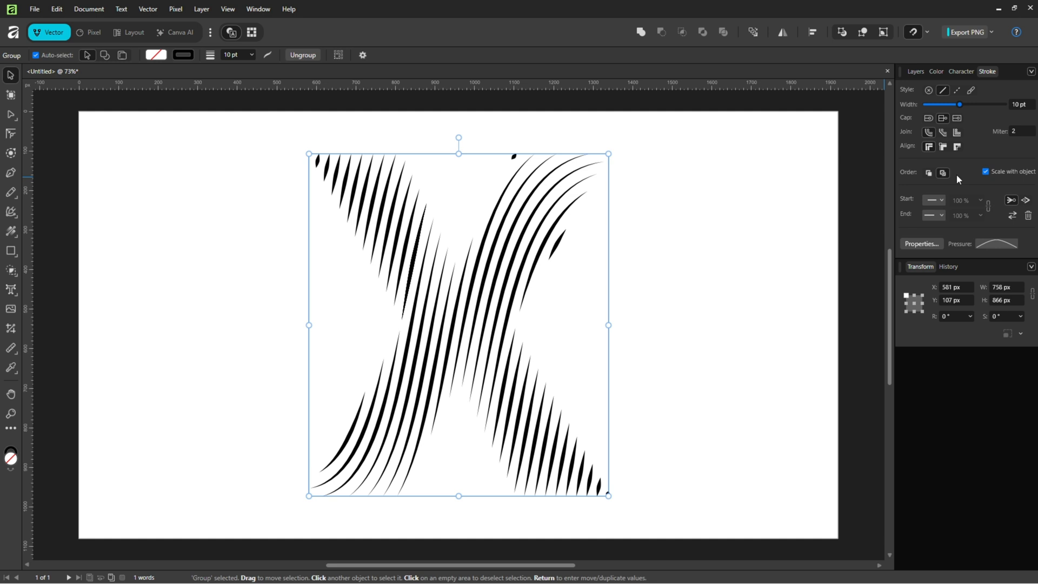
- Add a fill layer, place it beneath the line group, and colour it black
click(916, 72)
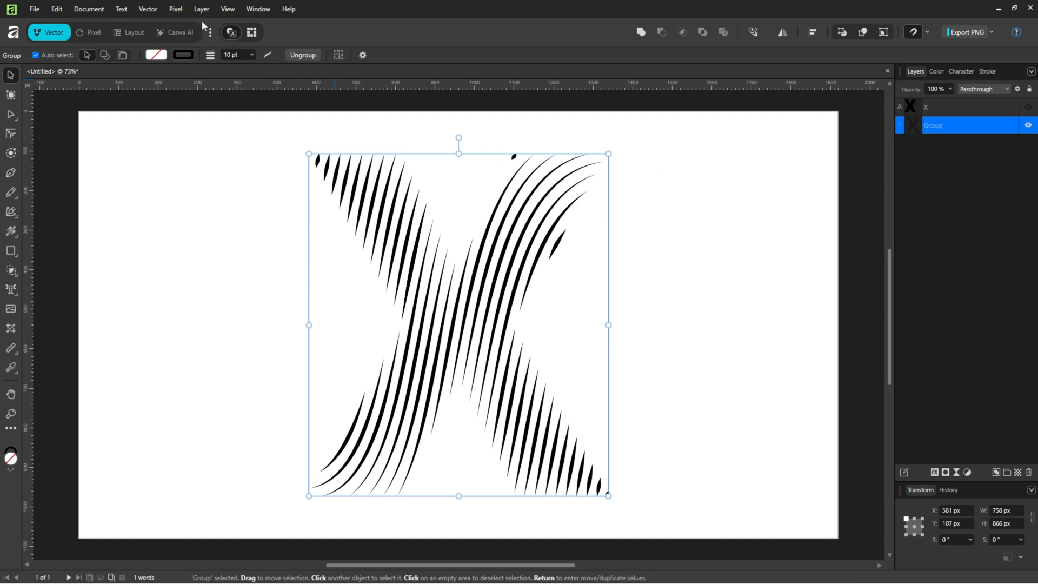
click(176, 9)
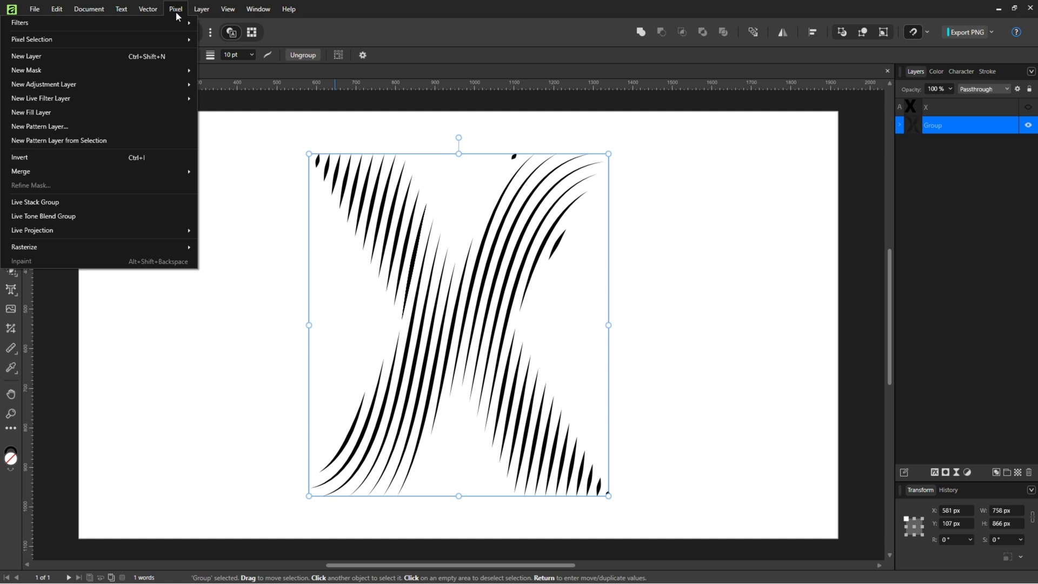
click(26, 114)
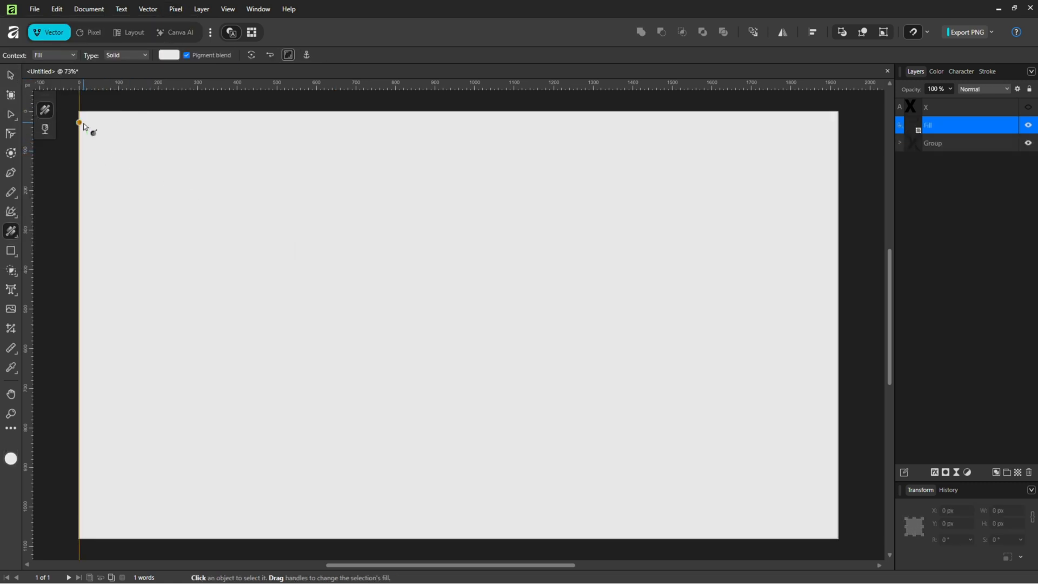
drag(911, 125, 947, 169)
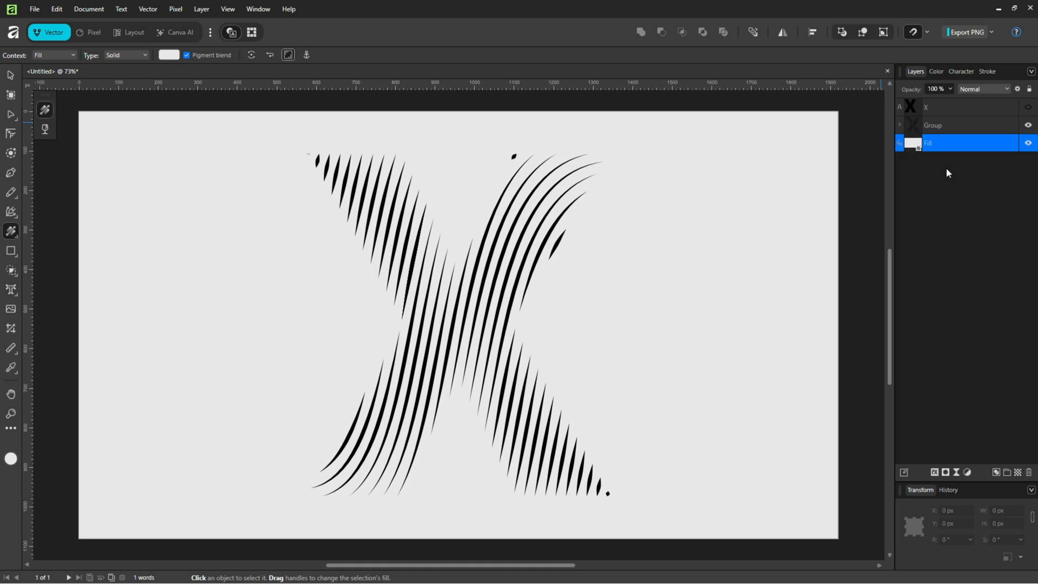
click(169, 55)
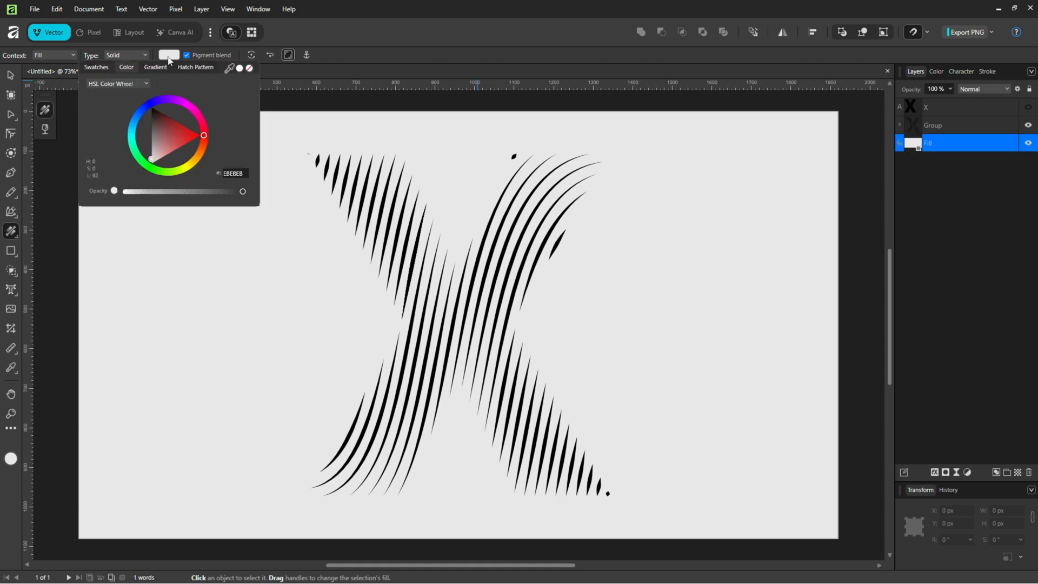
drag(159, 117, 153, 108)
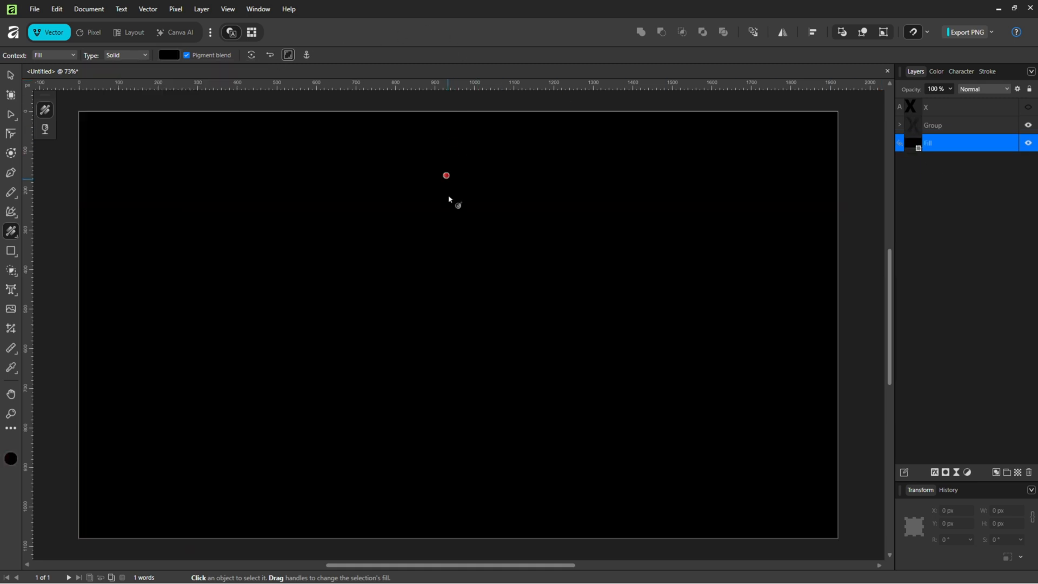
- Set the line group's stroke colour to white (FFFFFF) and deselect the group
click(947, 132)
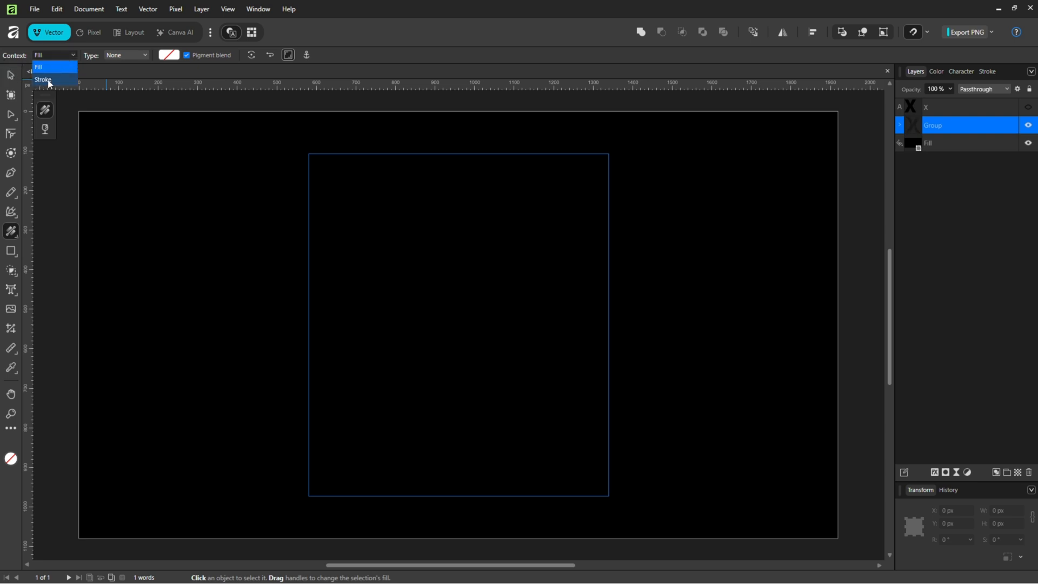
click(48, 80)
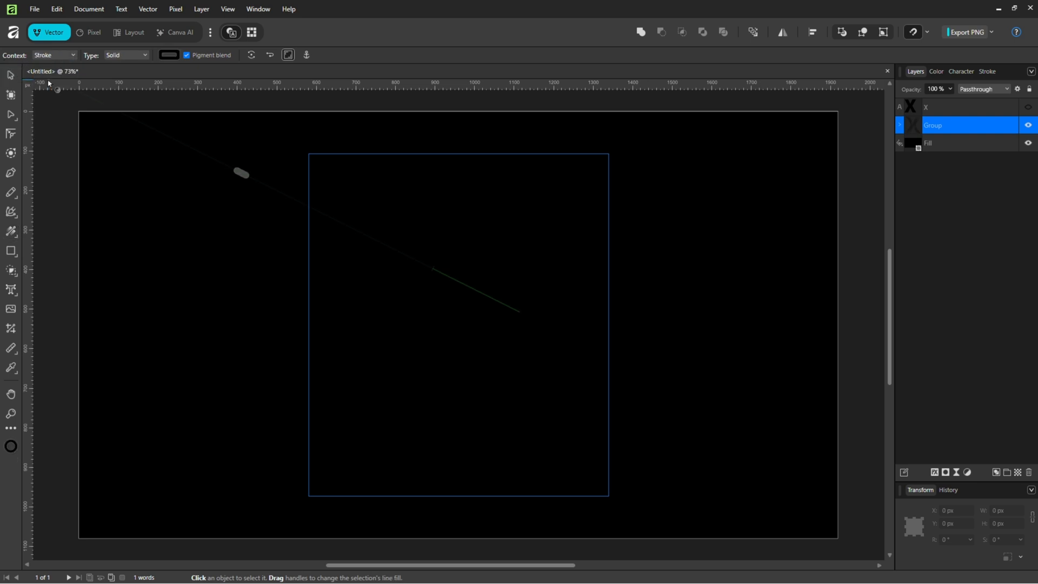
click(169, 55)
drag(161, 121, 153, 162)
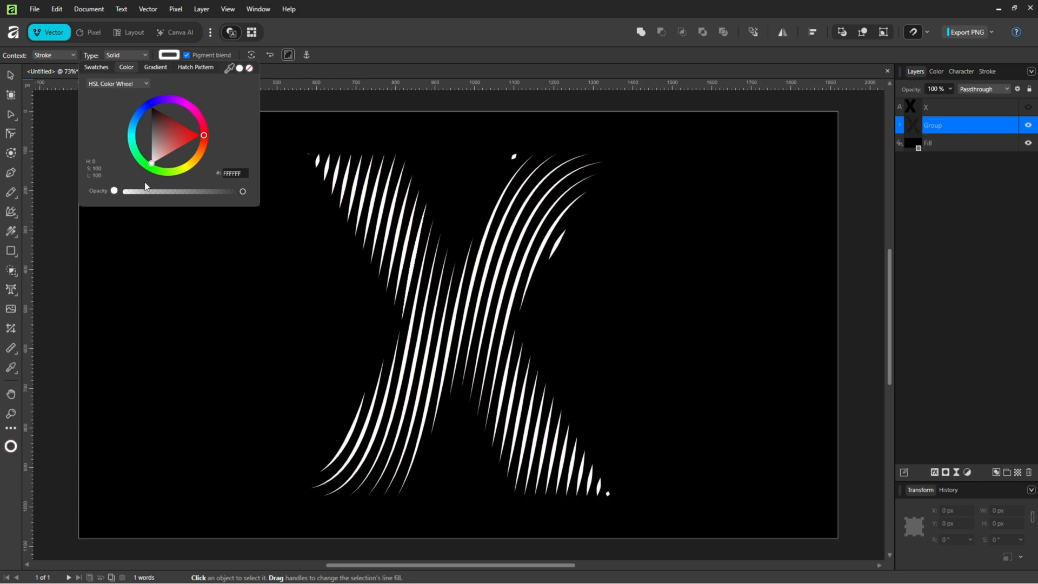
click(737, 136)
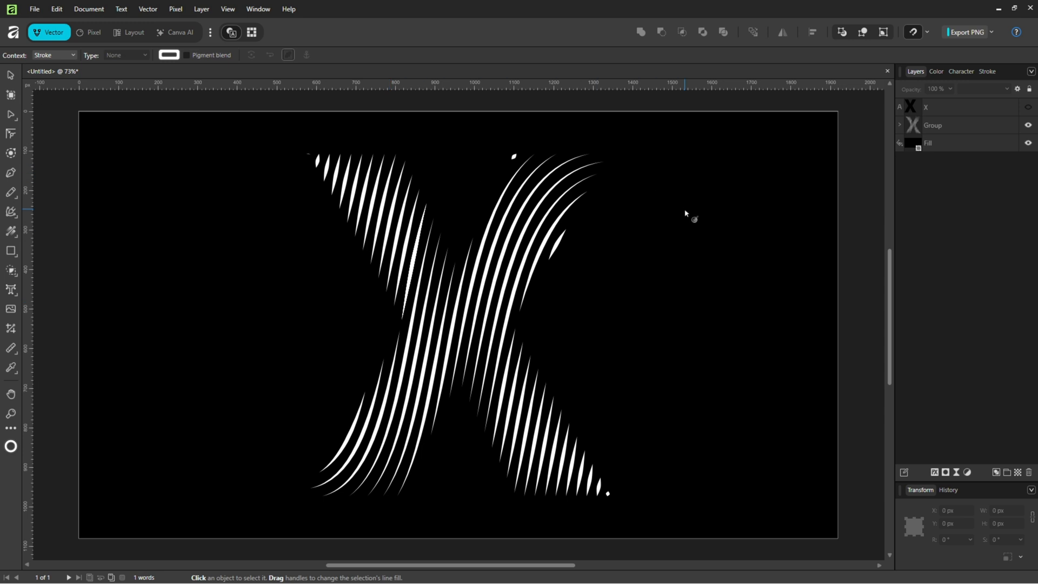
- Apply a linear gradient to the line group's stroke and set its start stop to red FF1D00
click(969, 126)
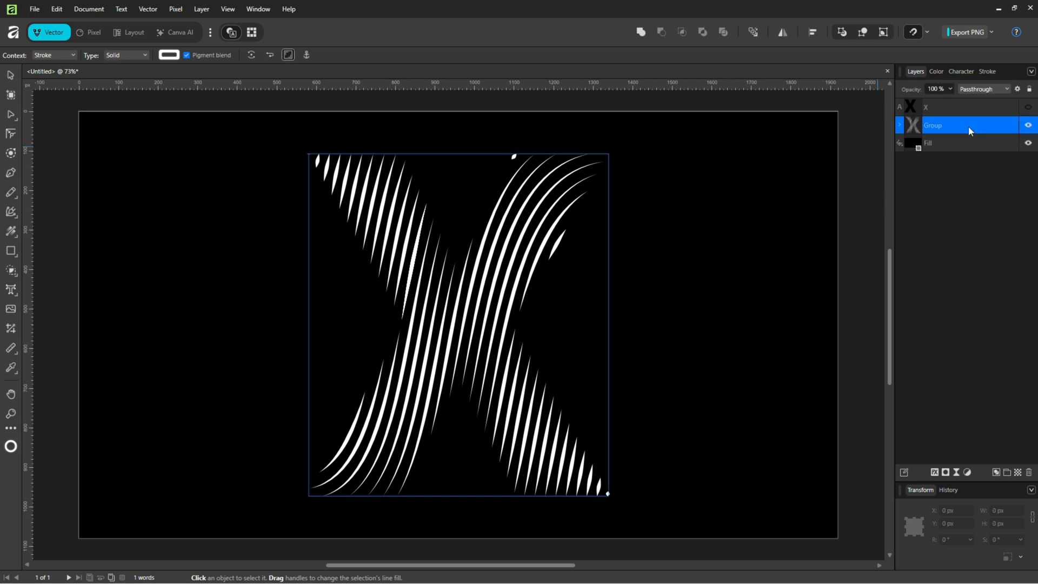
click(172, 56)
click(156, 67)
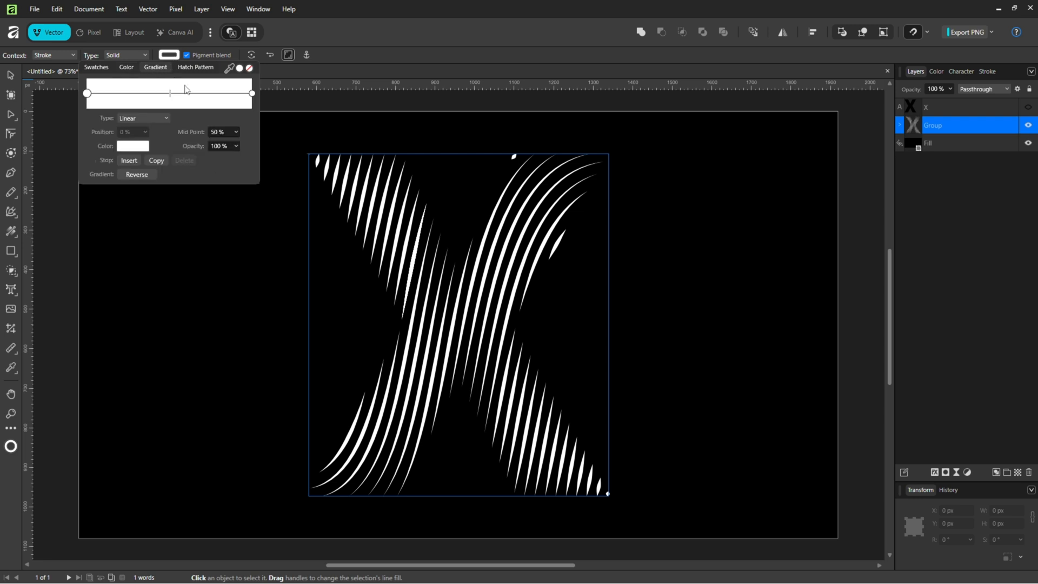
click(129, 149)
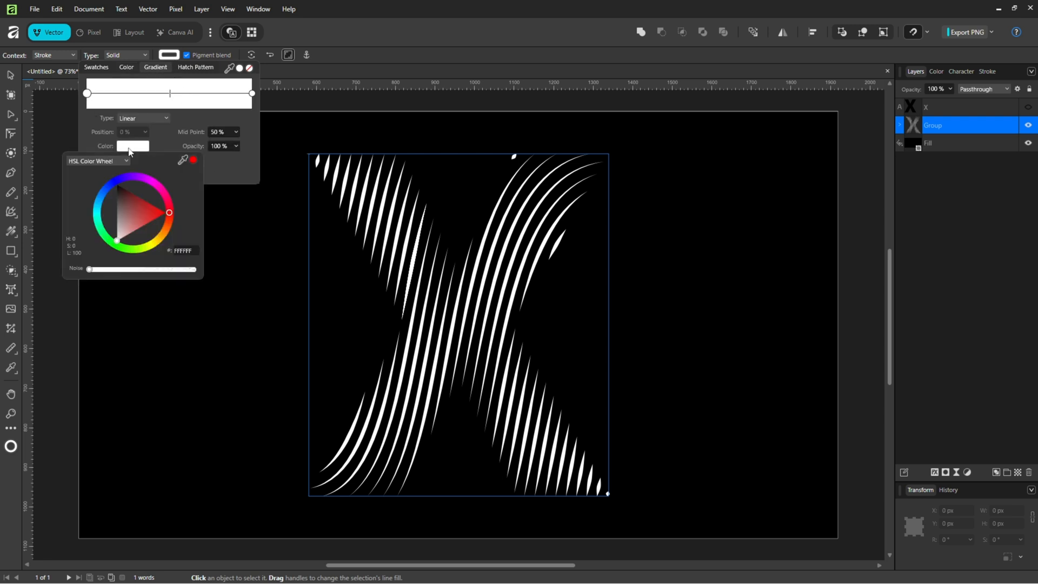
drag(132, 221, 169, 220)
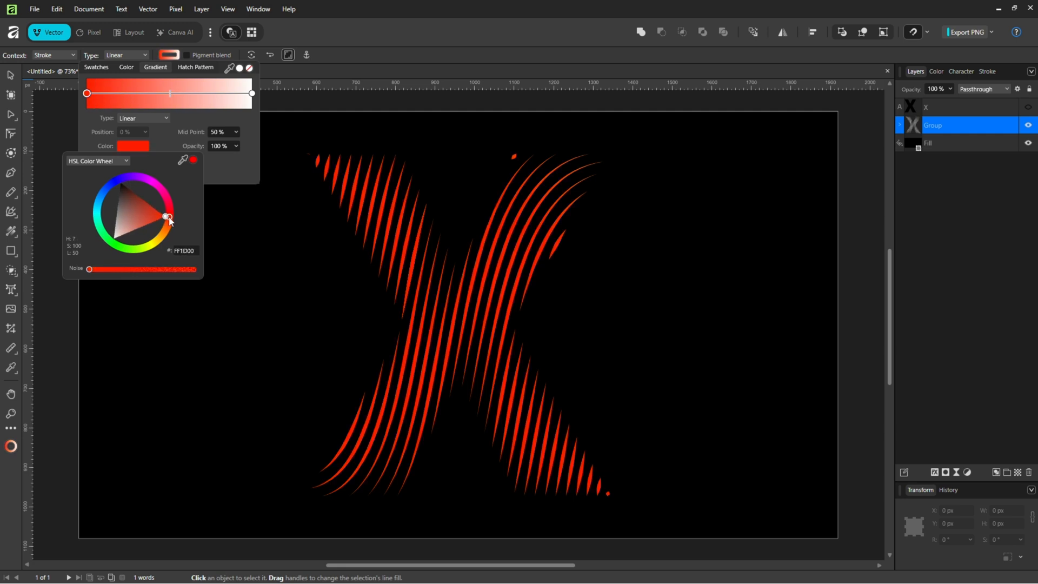
- Set the stroke gradient's end stop to yellow FFCB00
click(252, 93)
click(142, 149)
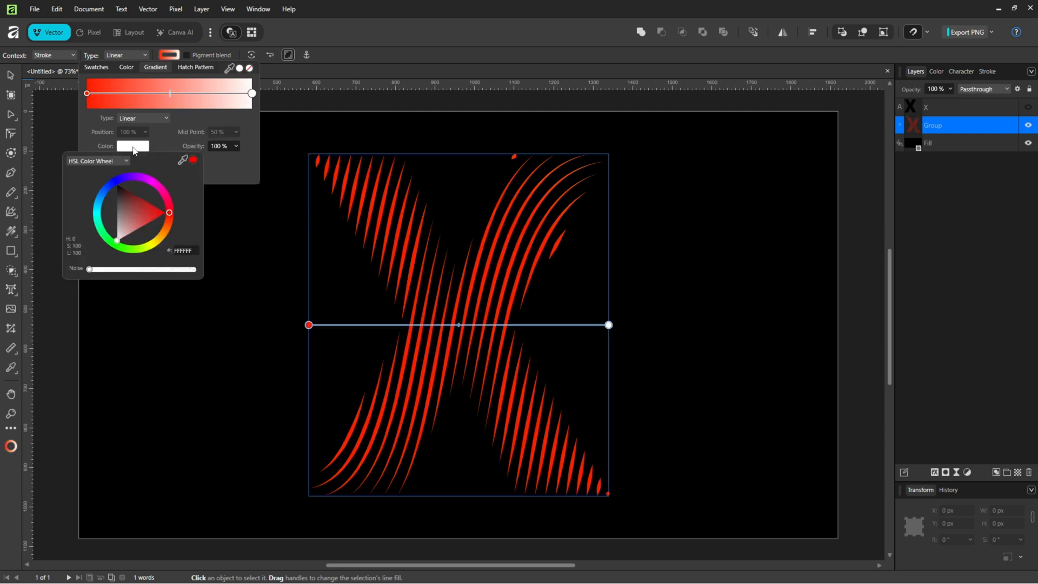
click(157, 239)
drag(161, 244, 160, 243)
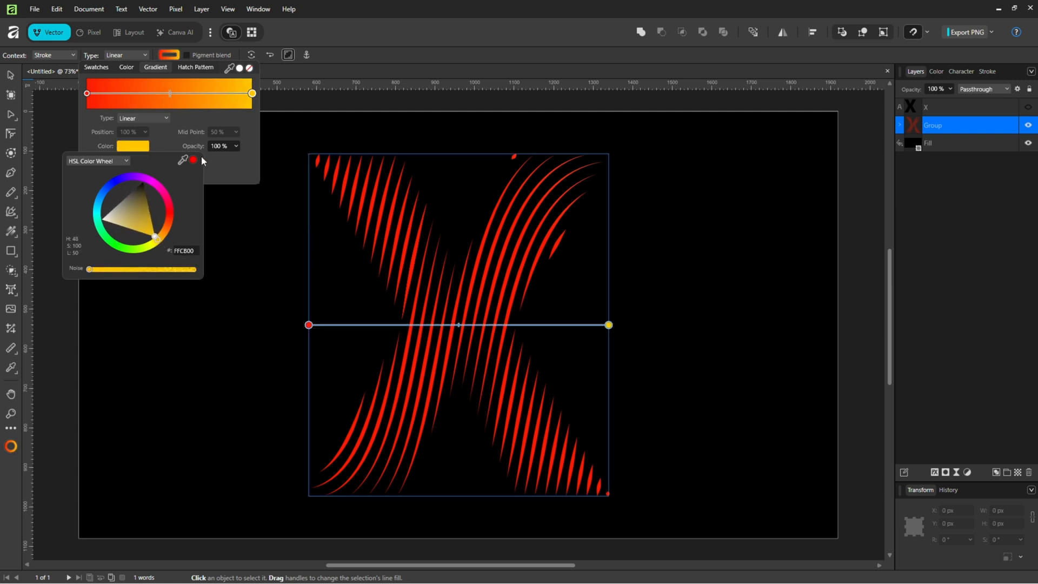
click(412, 37)
click(412, 38)
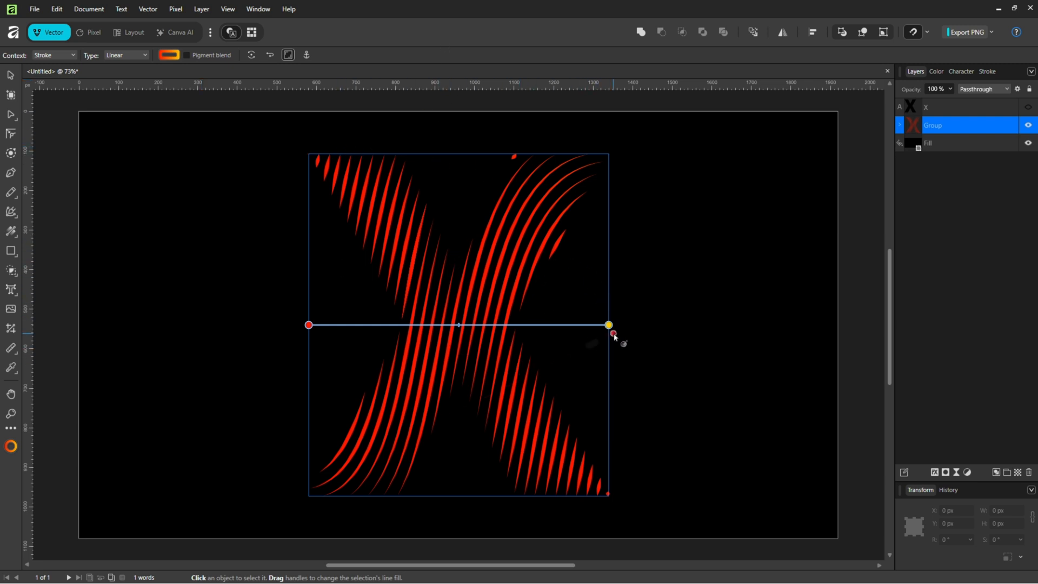
- Run the gradient diagonally across the X, red end at its lower-left corner and yellow end at its upper-right, then deselect it
drag(609, 325, 609, 158)
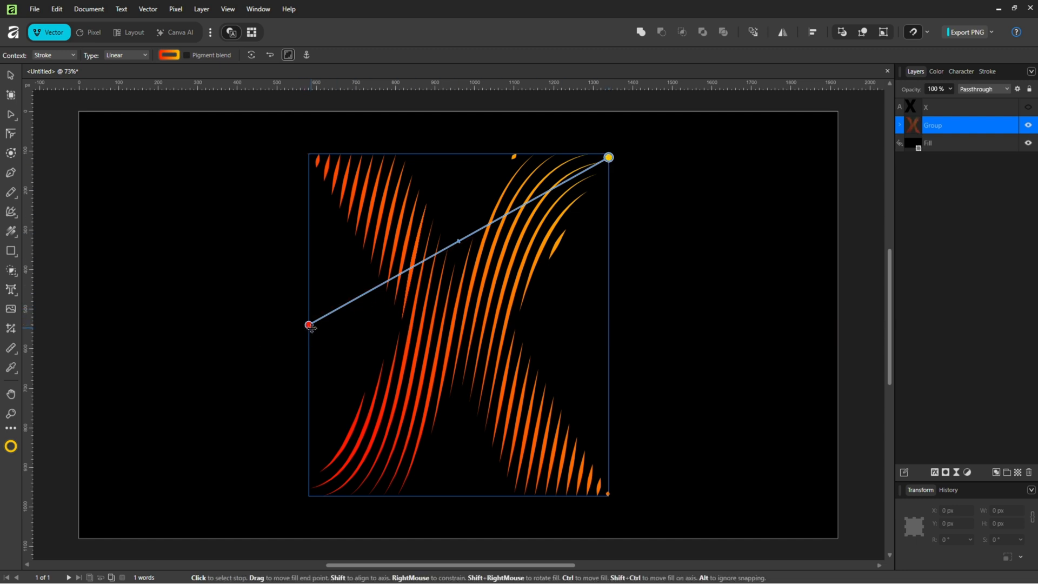
drag(308, 325, 308, 496)
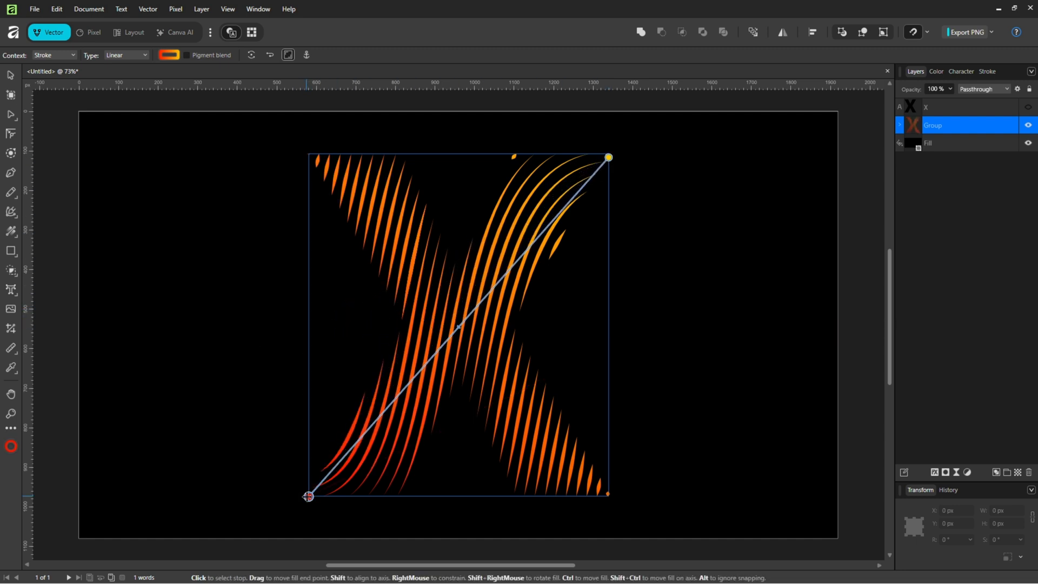
click(873, 307)
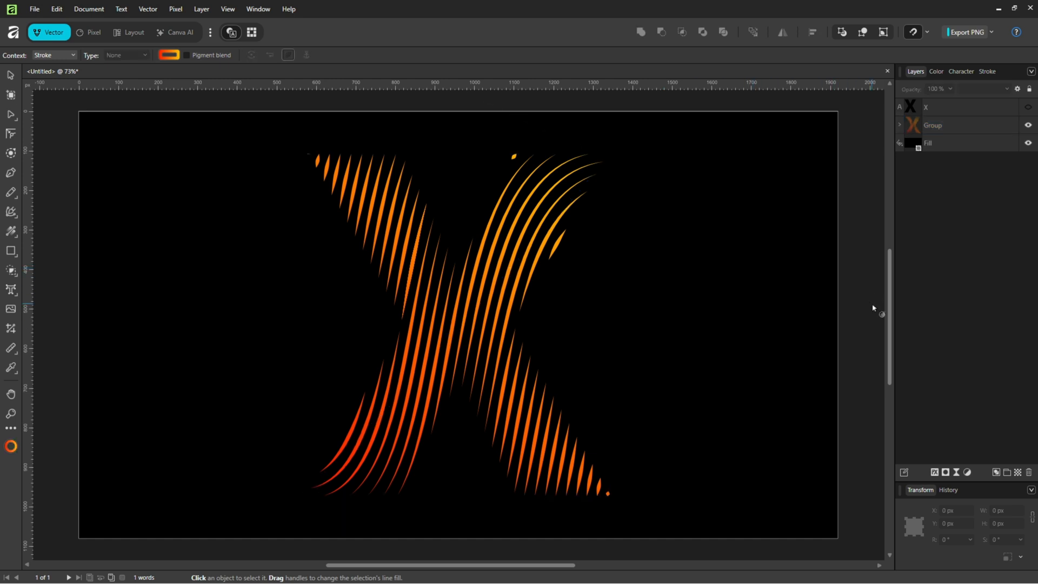